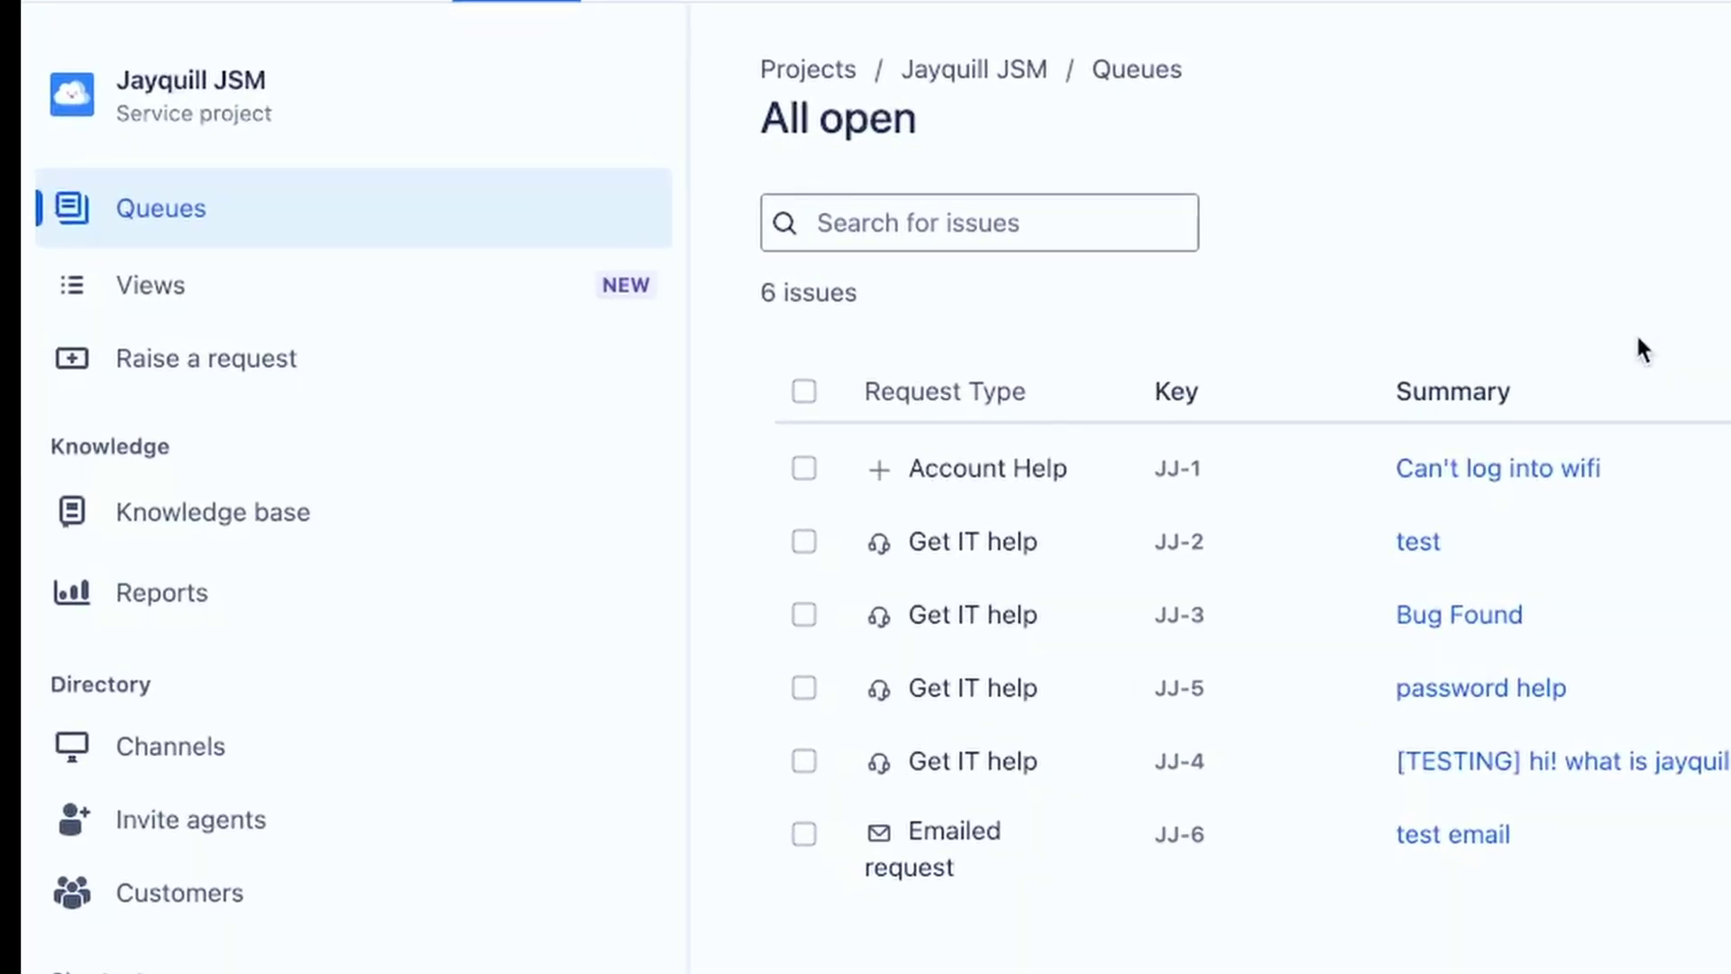
Open Queues in the project sidebar to show Starred queues and the Team Priority group.
click(596, 223)
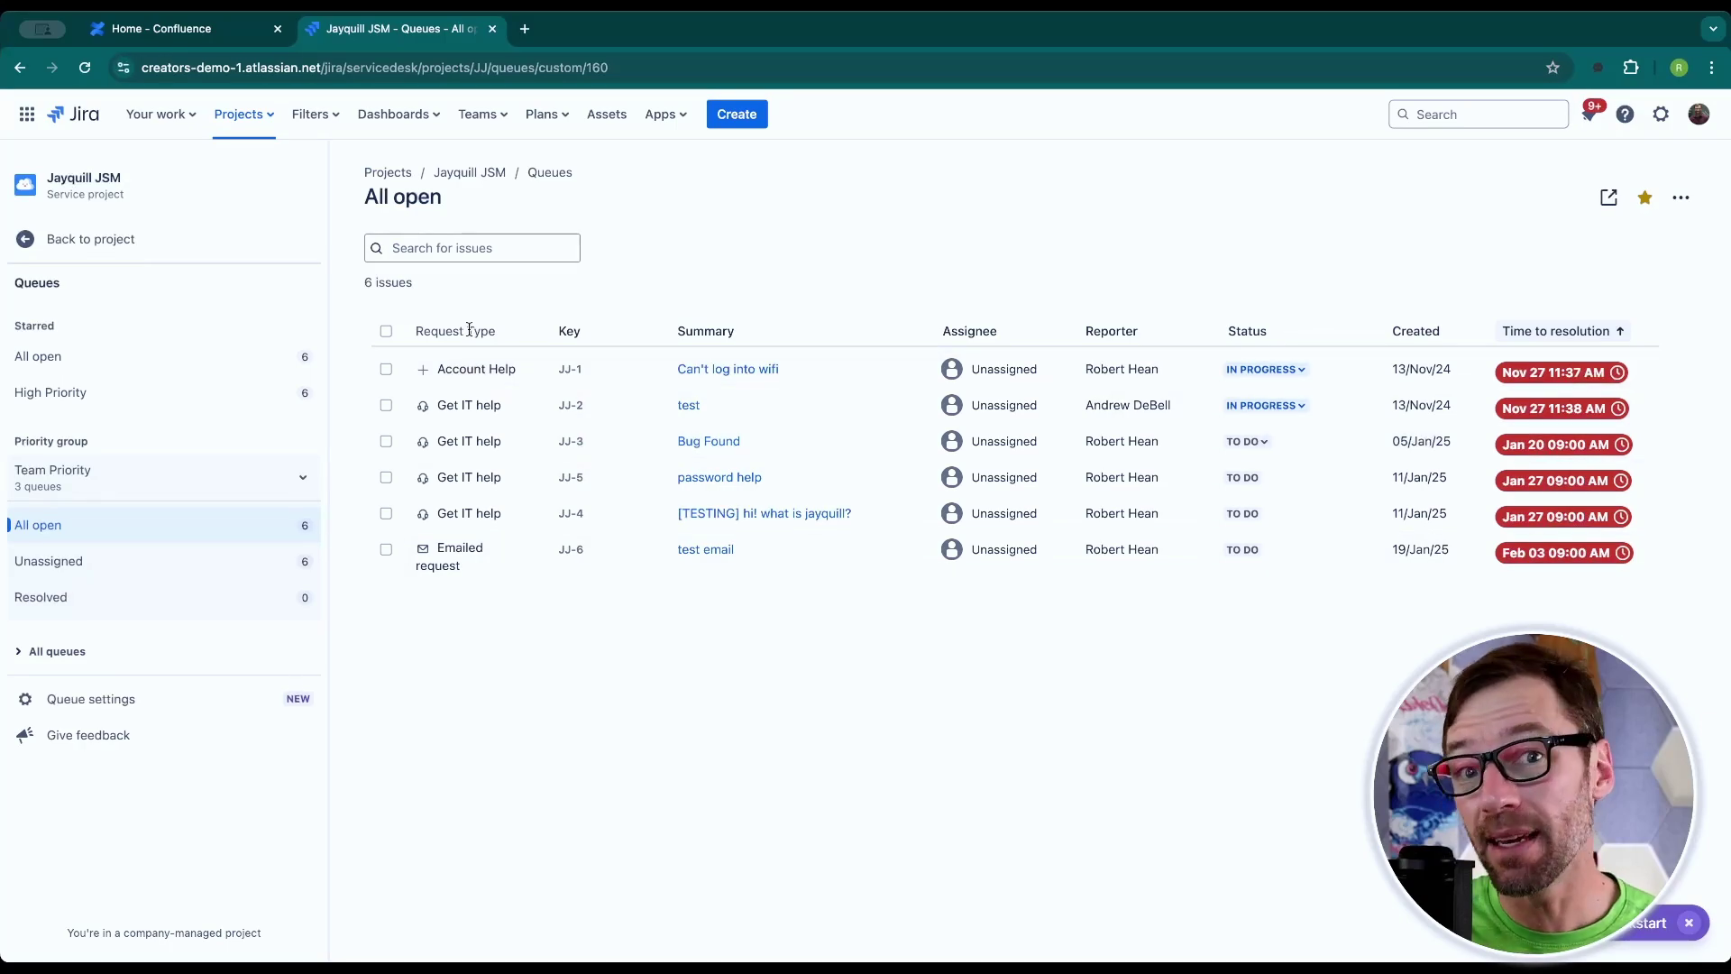
drag(470, 322, 424, 326)
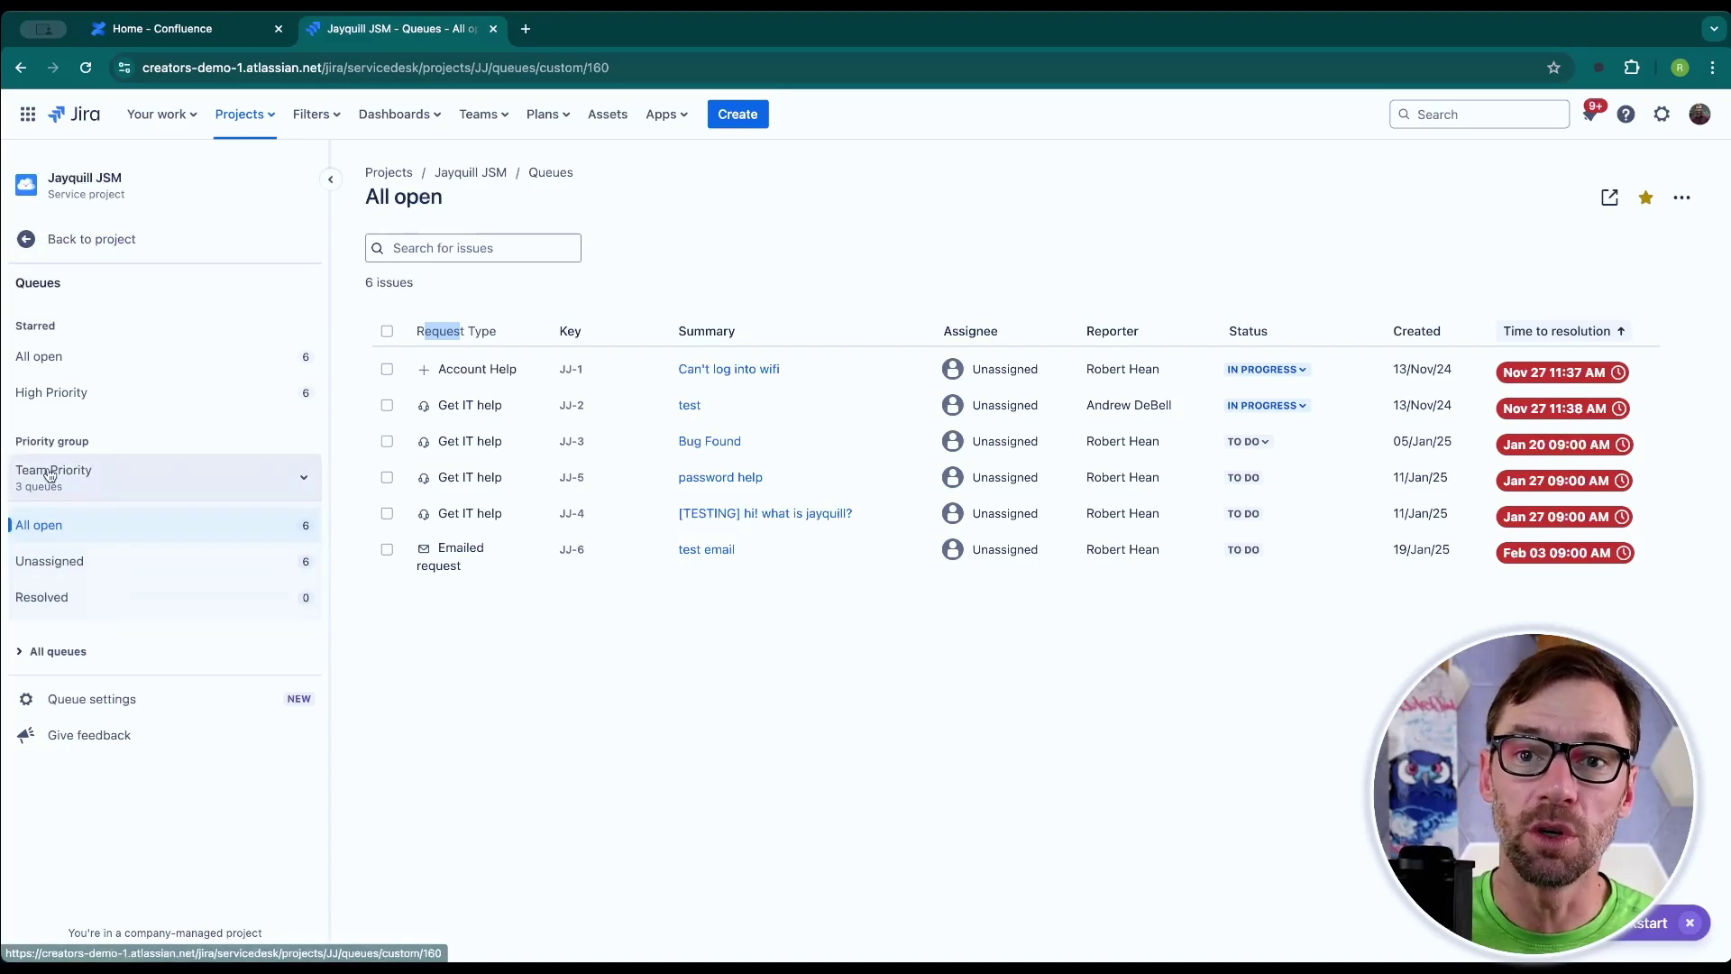
click(297, 477)
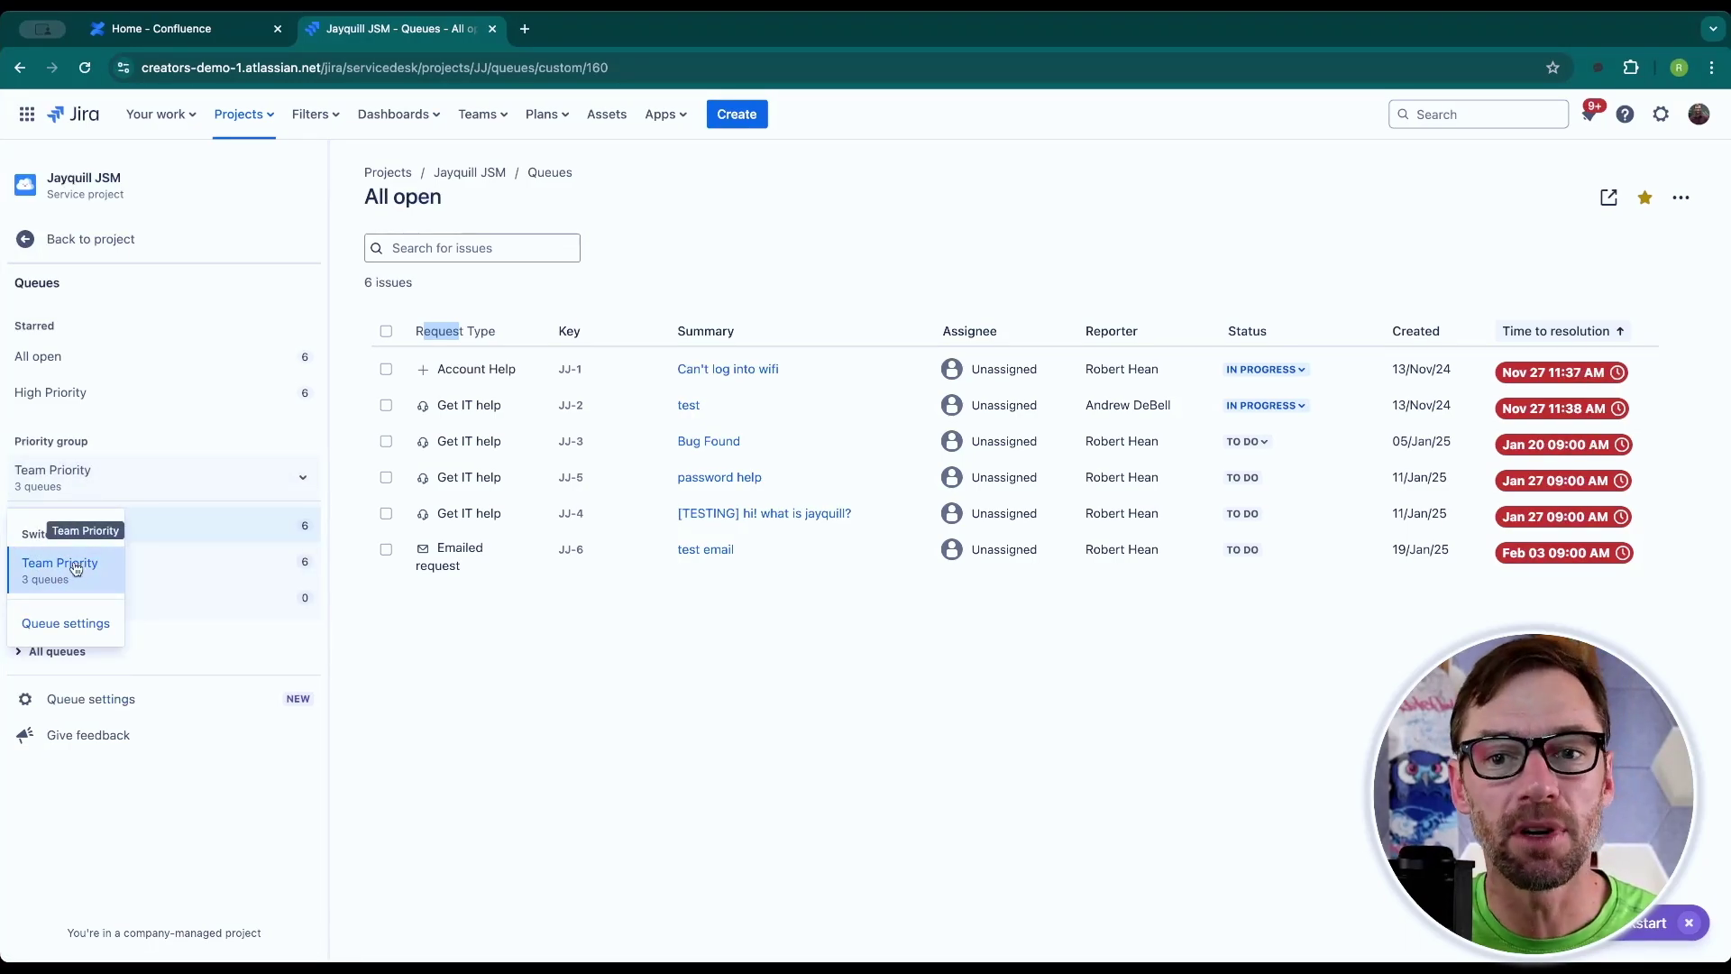
click(281, 624)
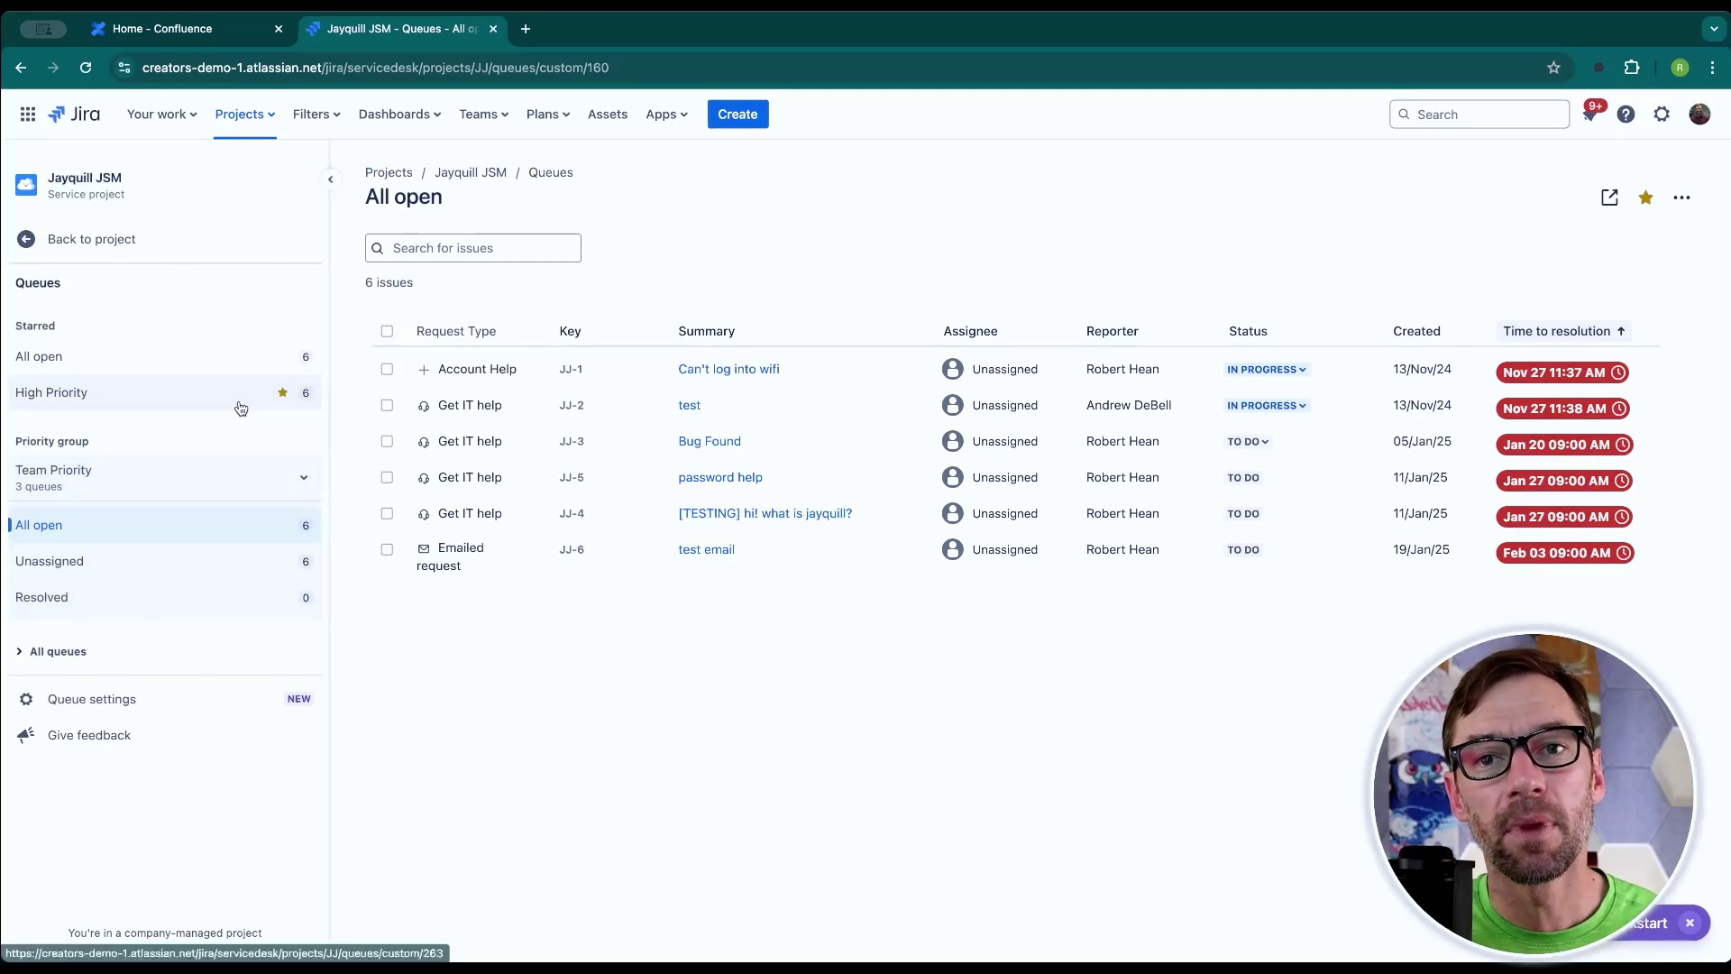
Open Queue settings and look over the Priority group filter options for the five queues.
click(139, 702)
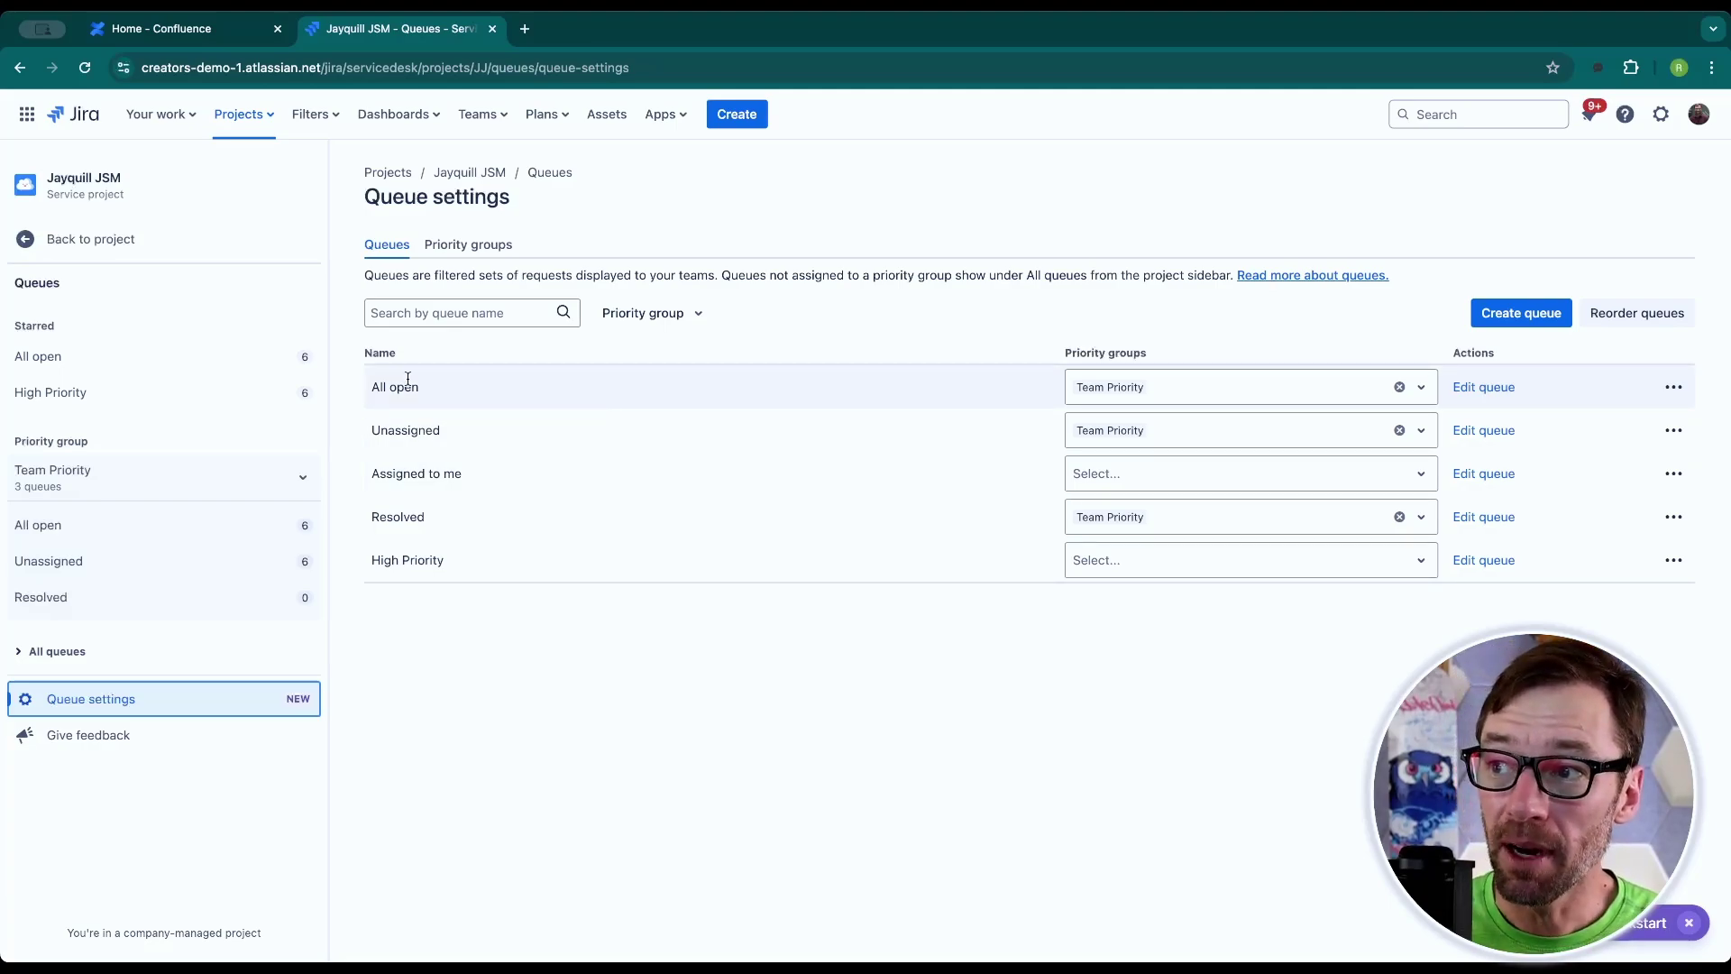
drag(378, 380, 418, 432)
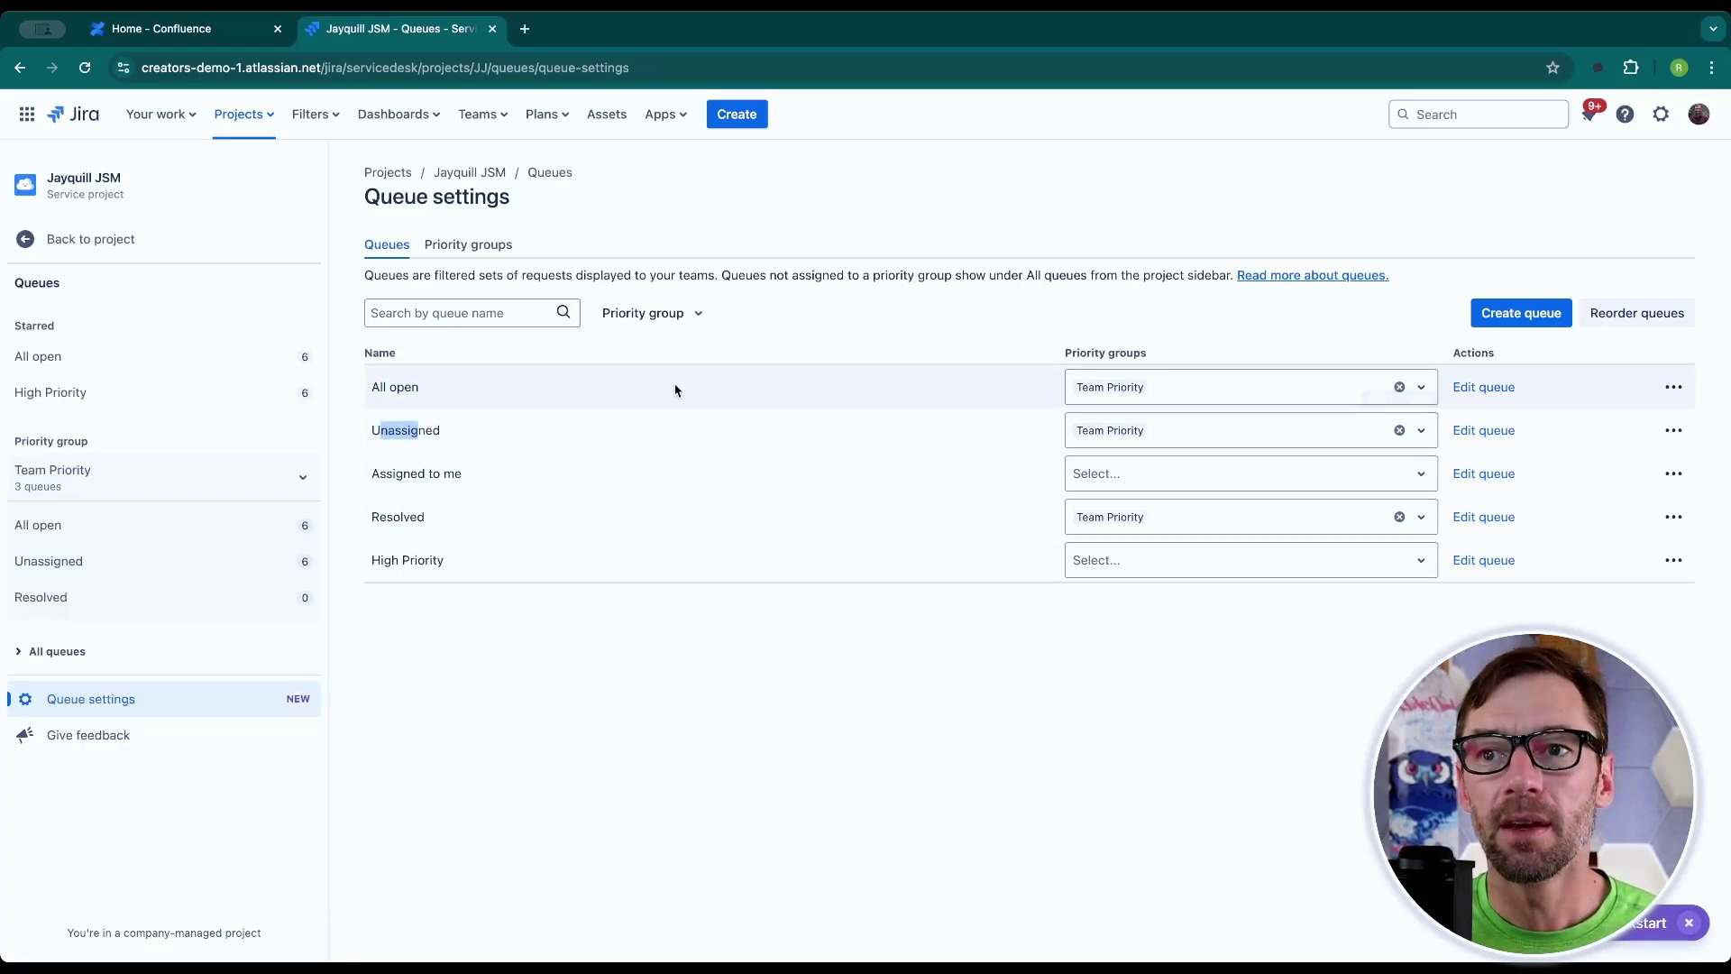
click(699, 315)
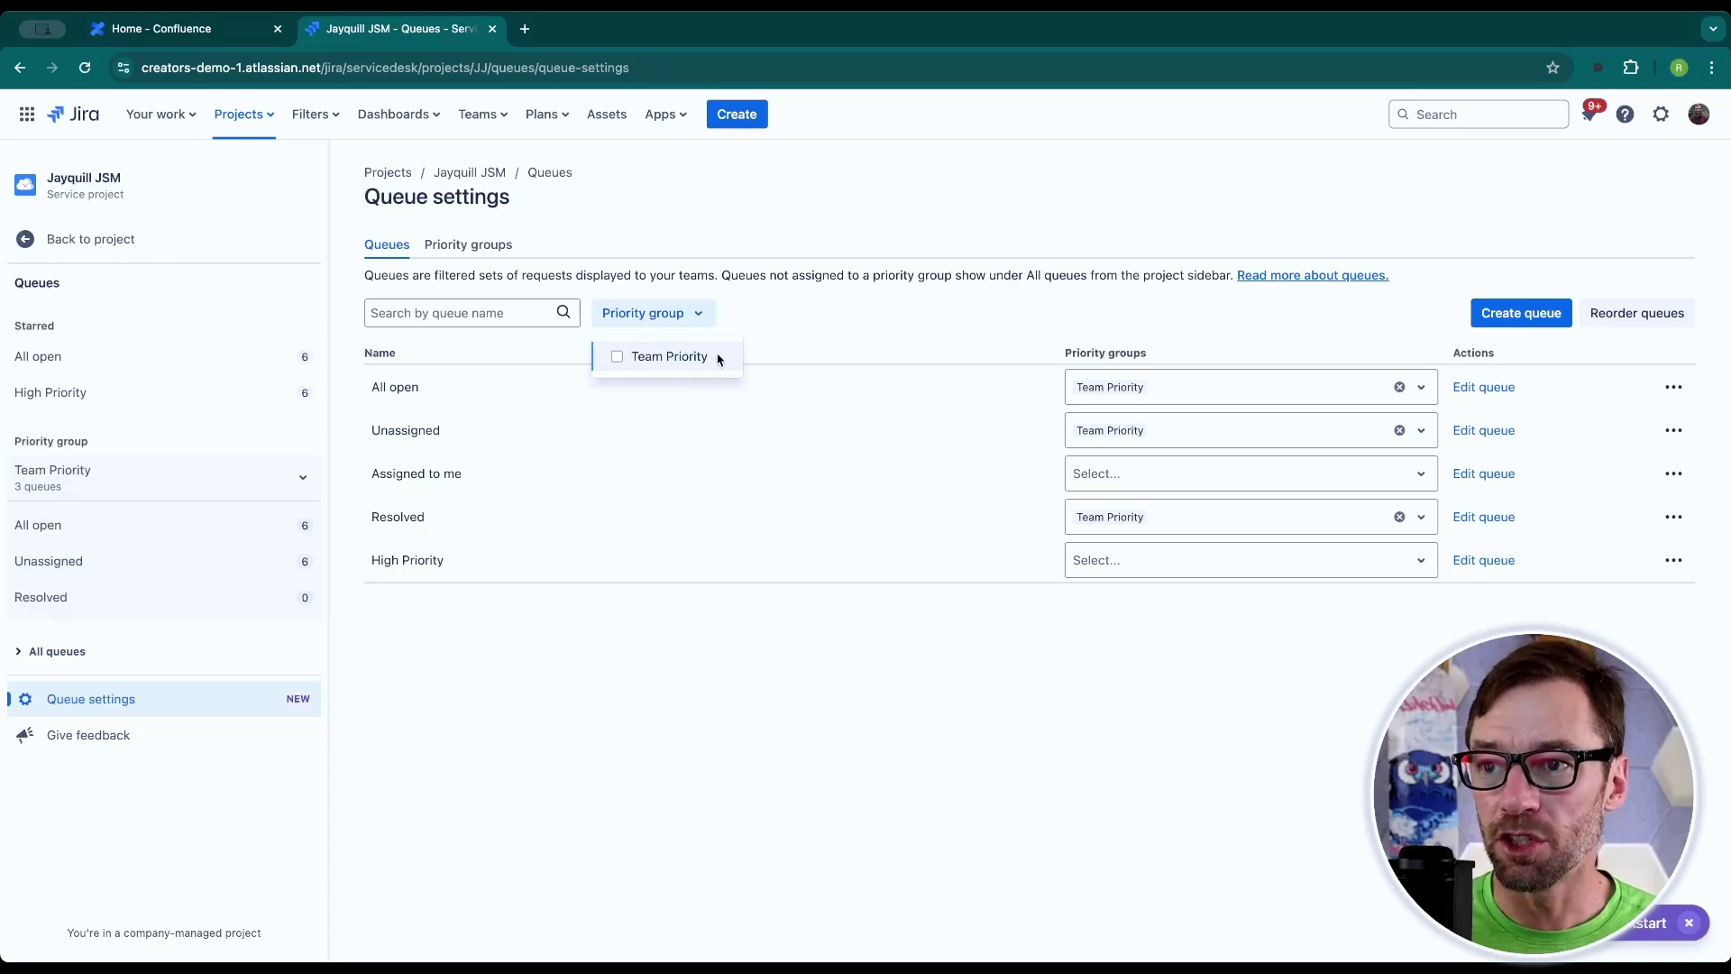
click(835, 330)
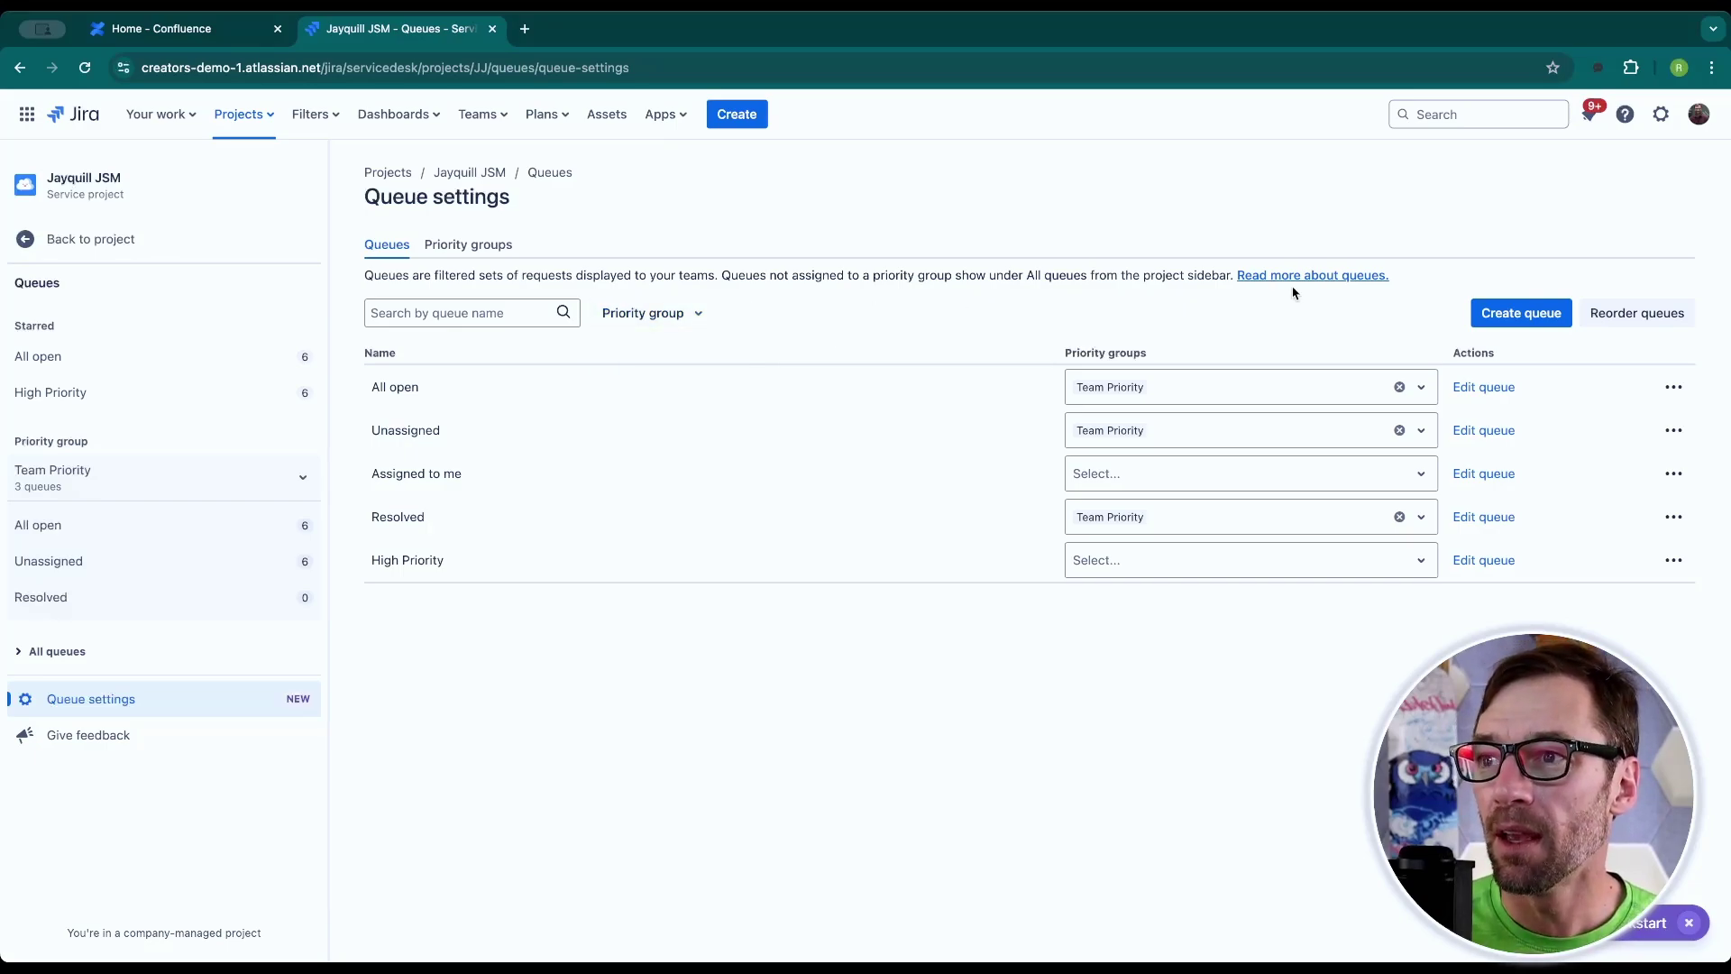
Reorder the queues with Unassigned first and High Priority second, then confirm the order.
click(1656, 319)
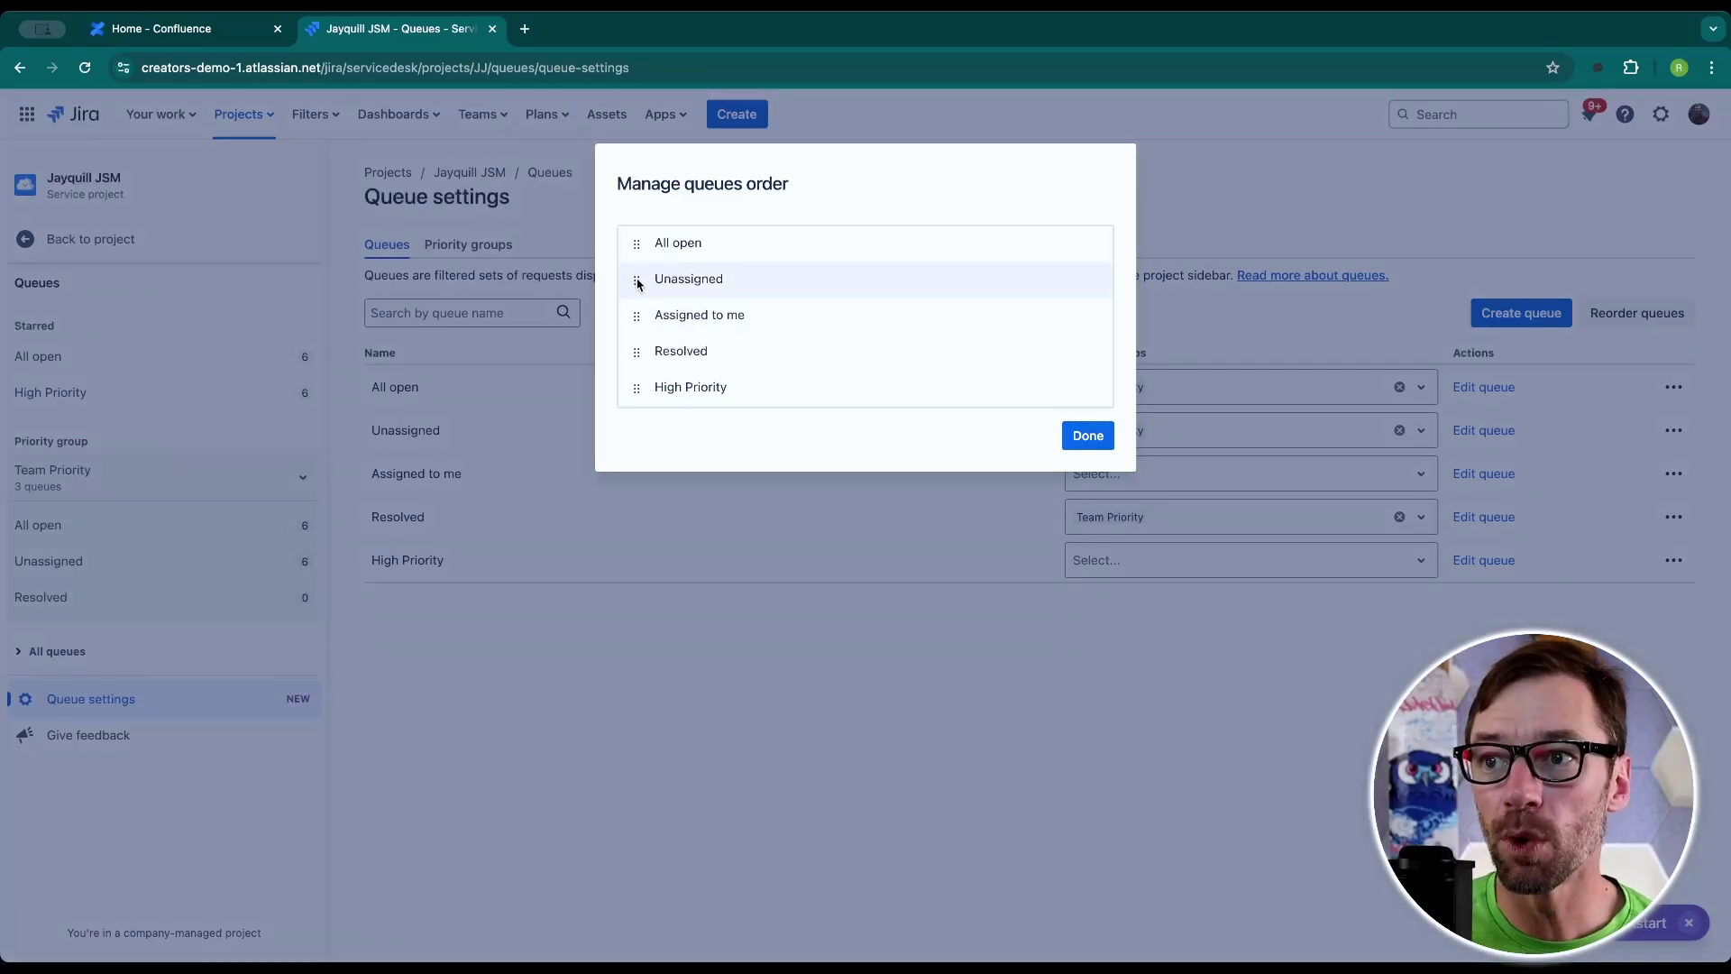
drag(636, 280, 647, 242)
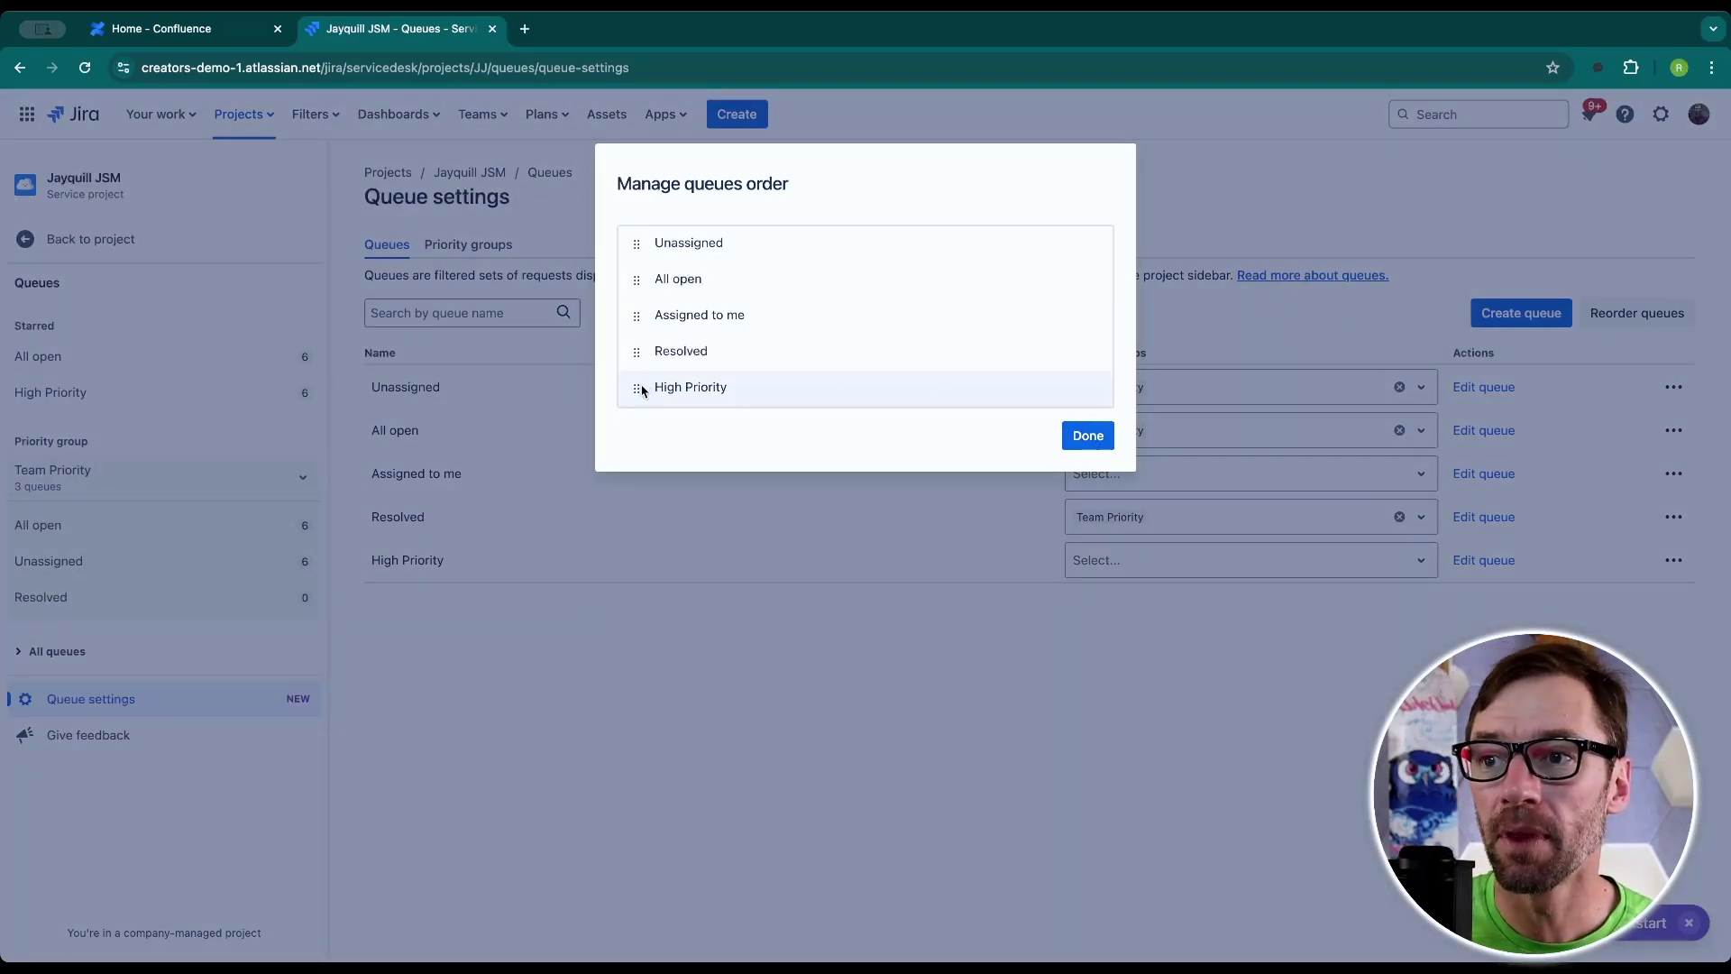
drag(639, 387, 637, 278)
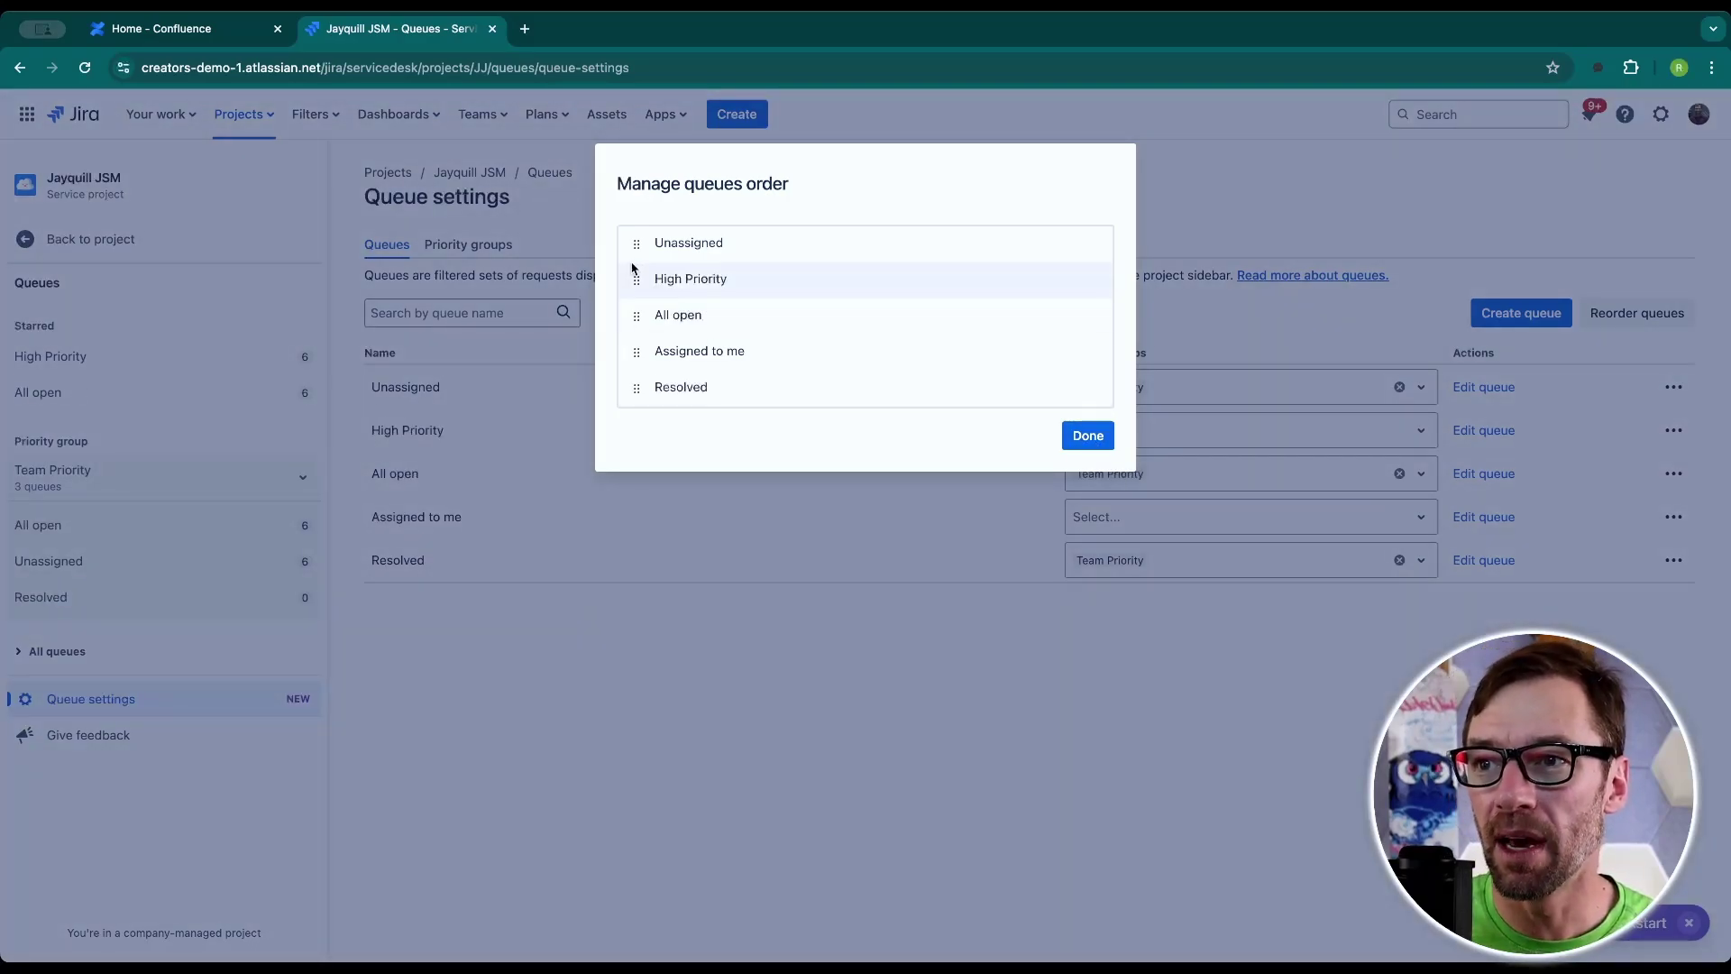
click(1086, 435)
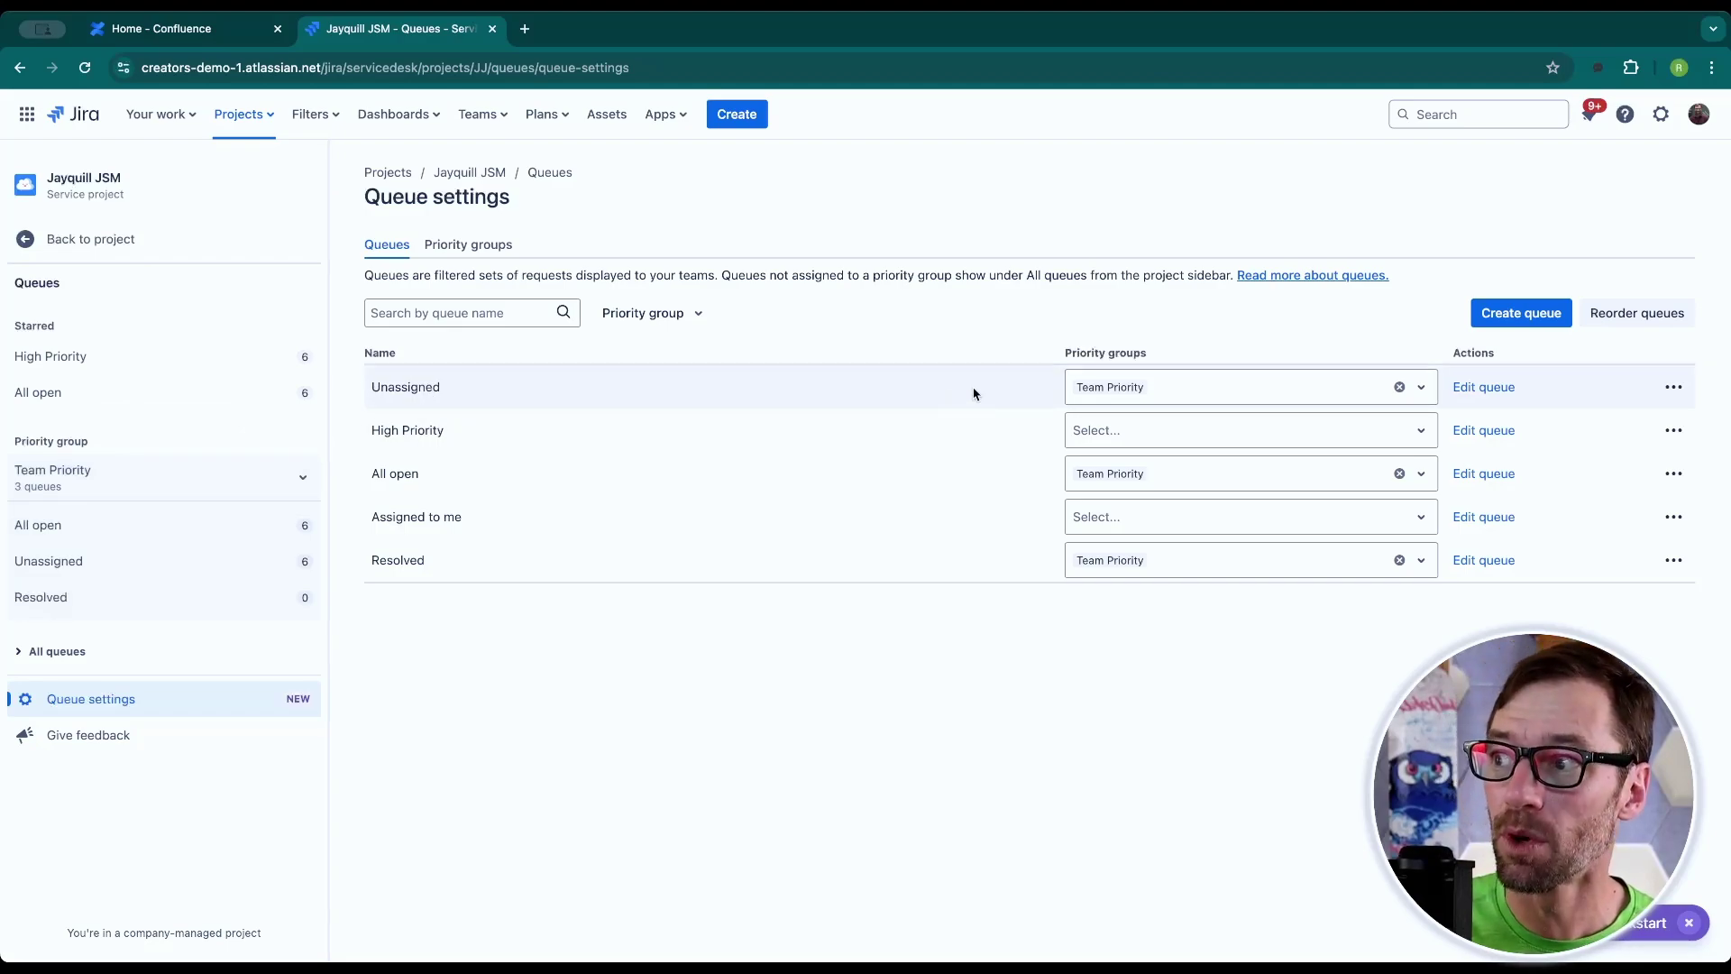
Edit the Unassigned queue, view its filter as JQL, and drop the Created column.
click(1484, 388)
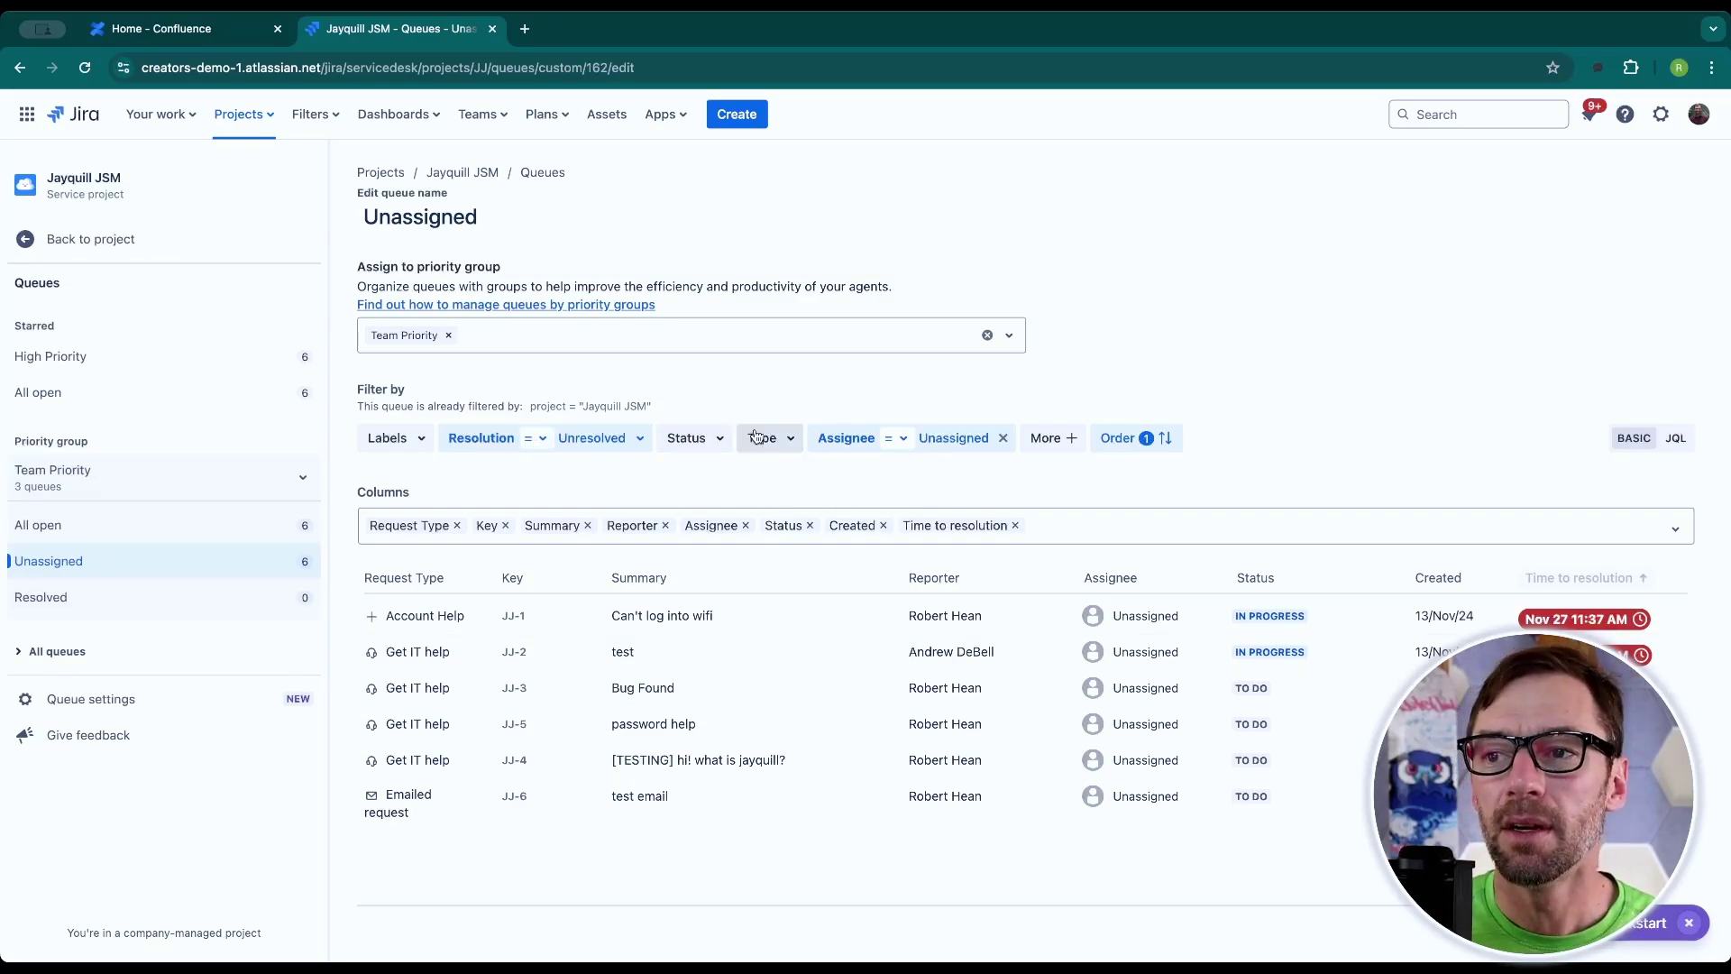
click(1675, 437)
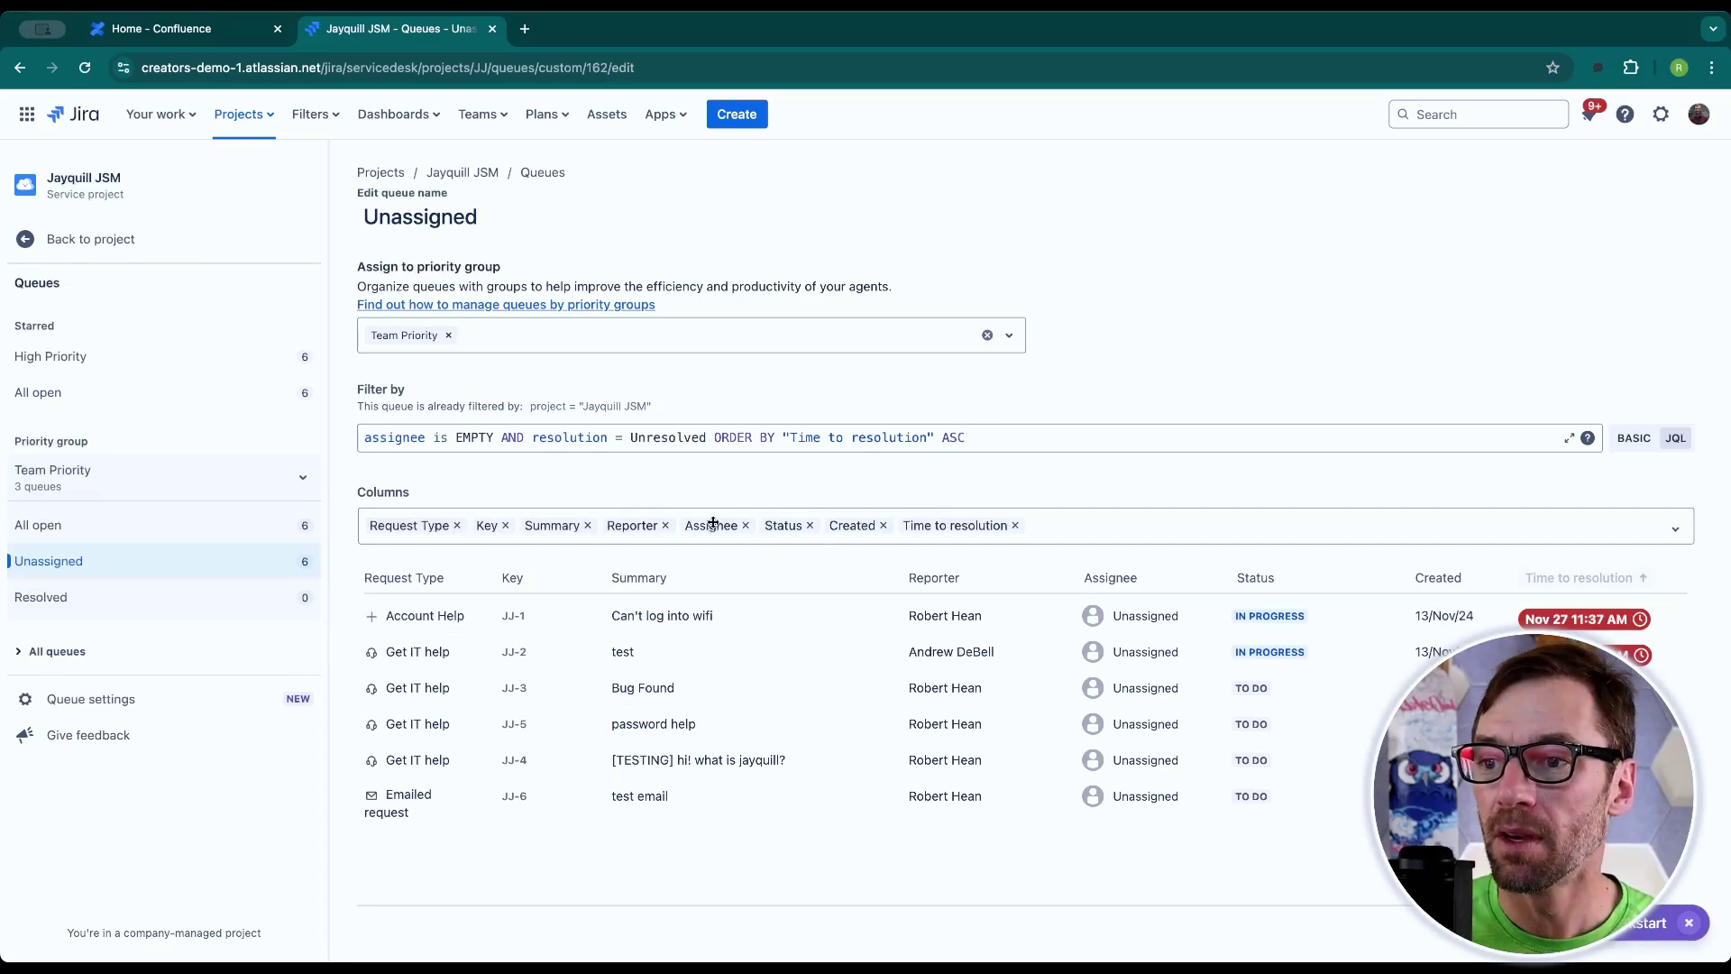
click(884, 526)
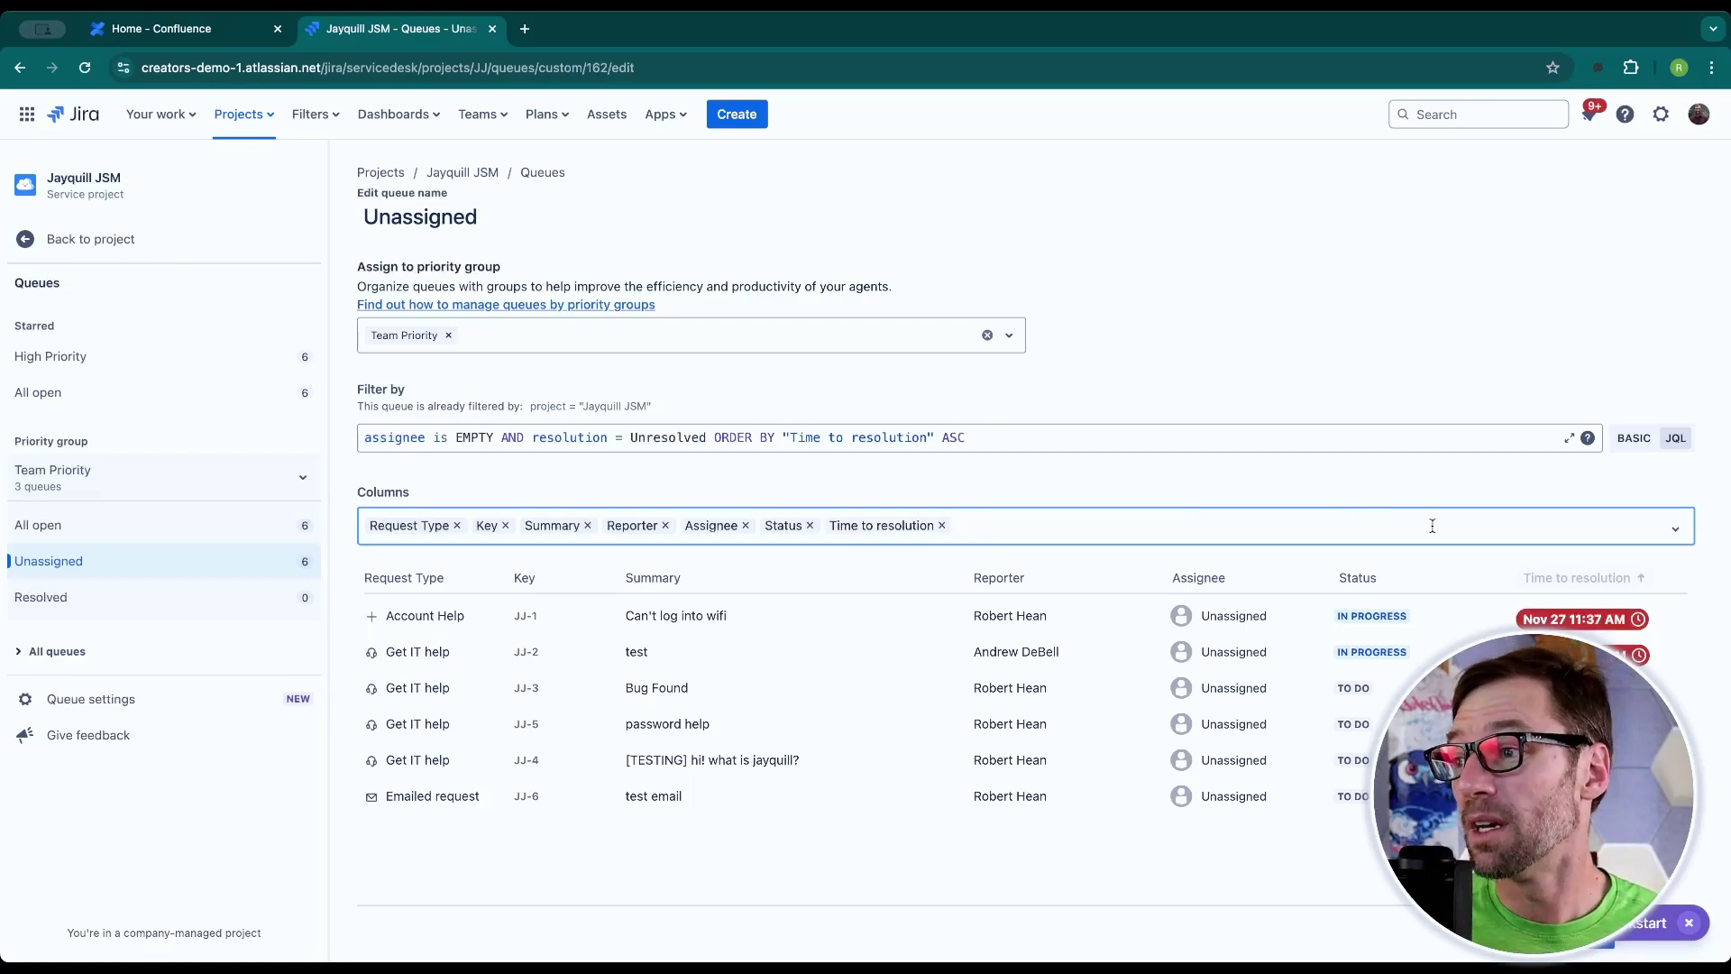
Re-add the Created column to Unassigned, place it right after Summary, and save the queue.
text(create)
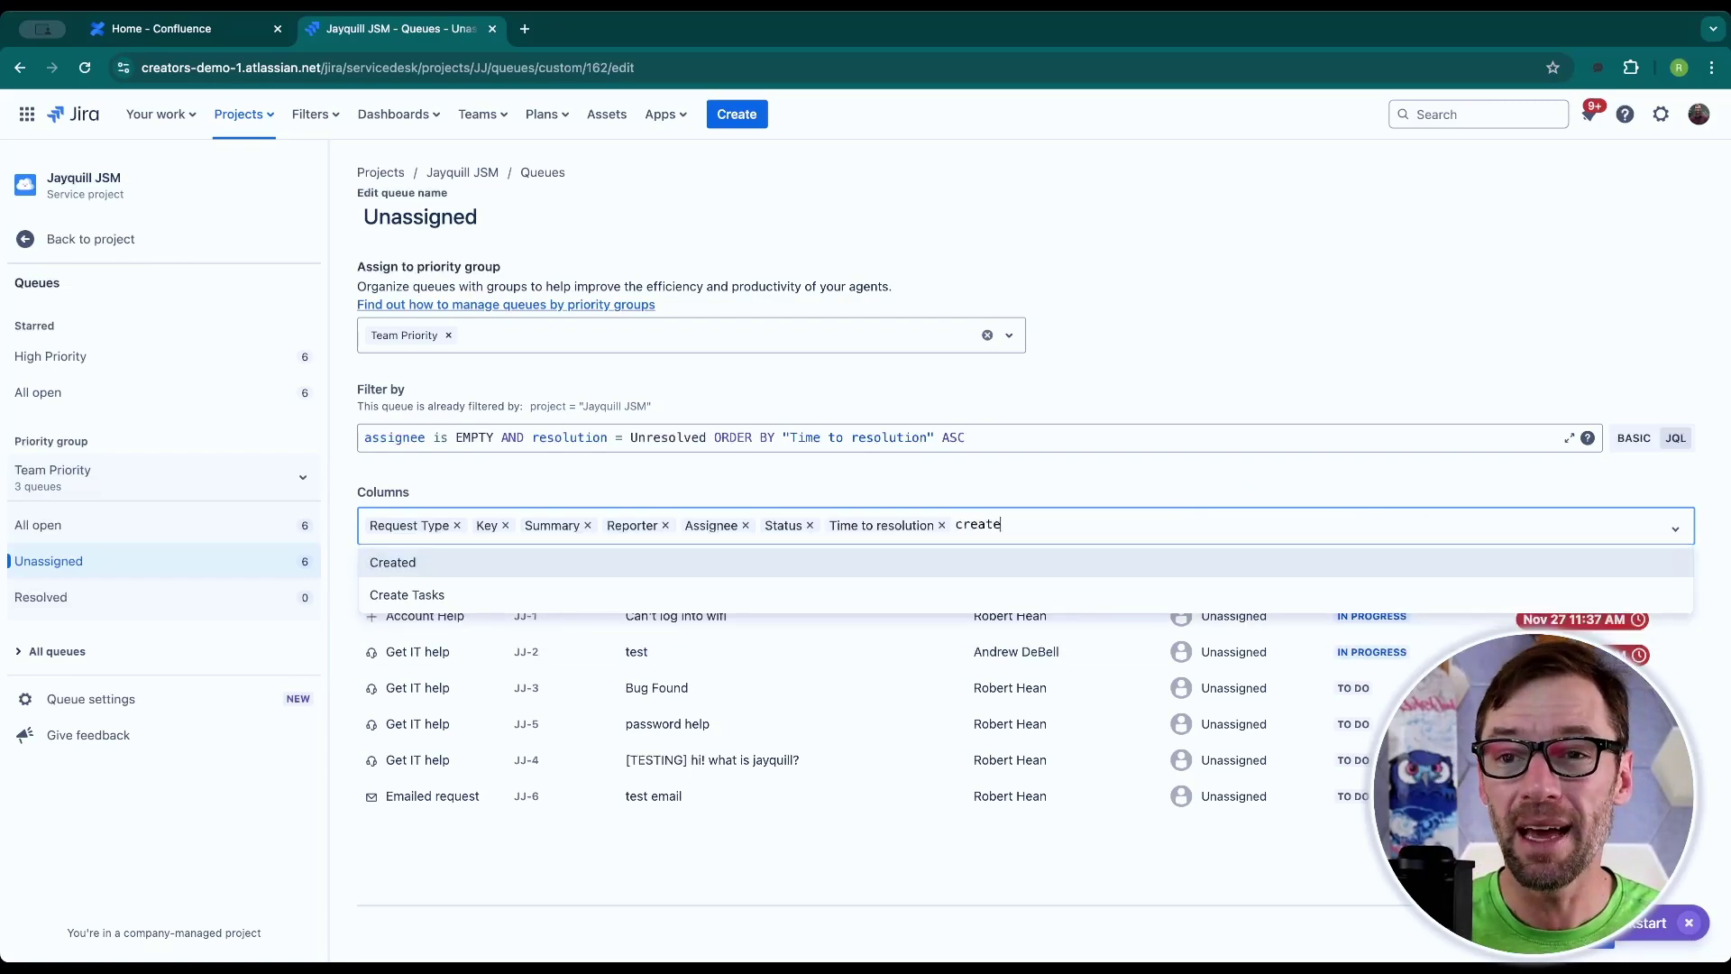
click(1152, 575)
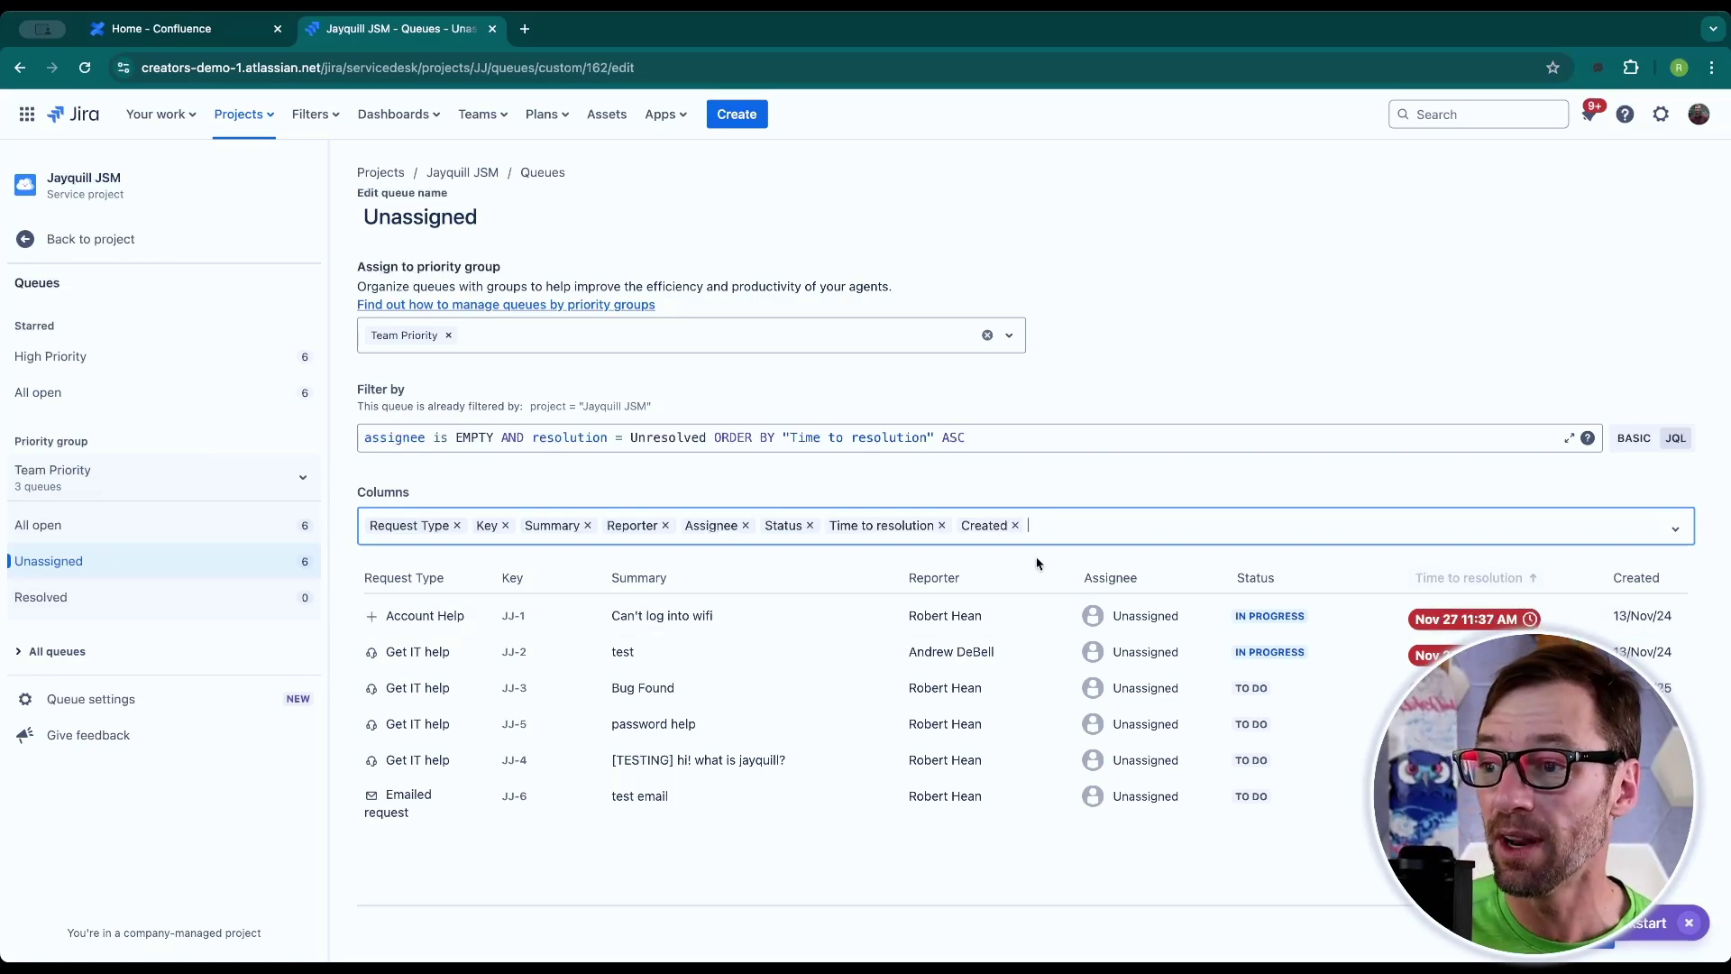
drag(981, 526, 632, 527)
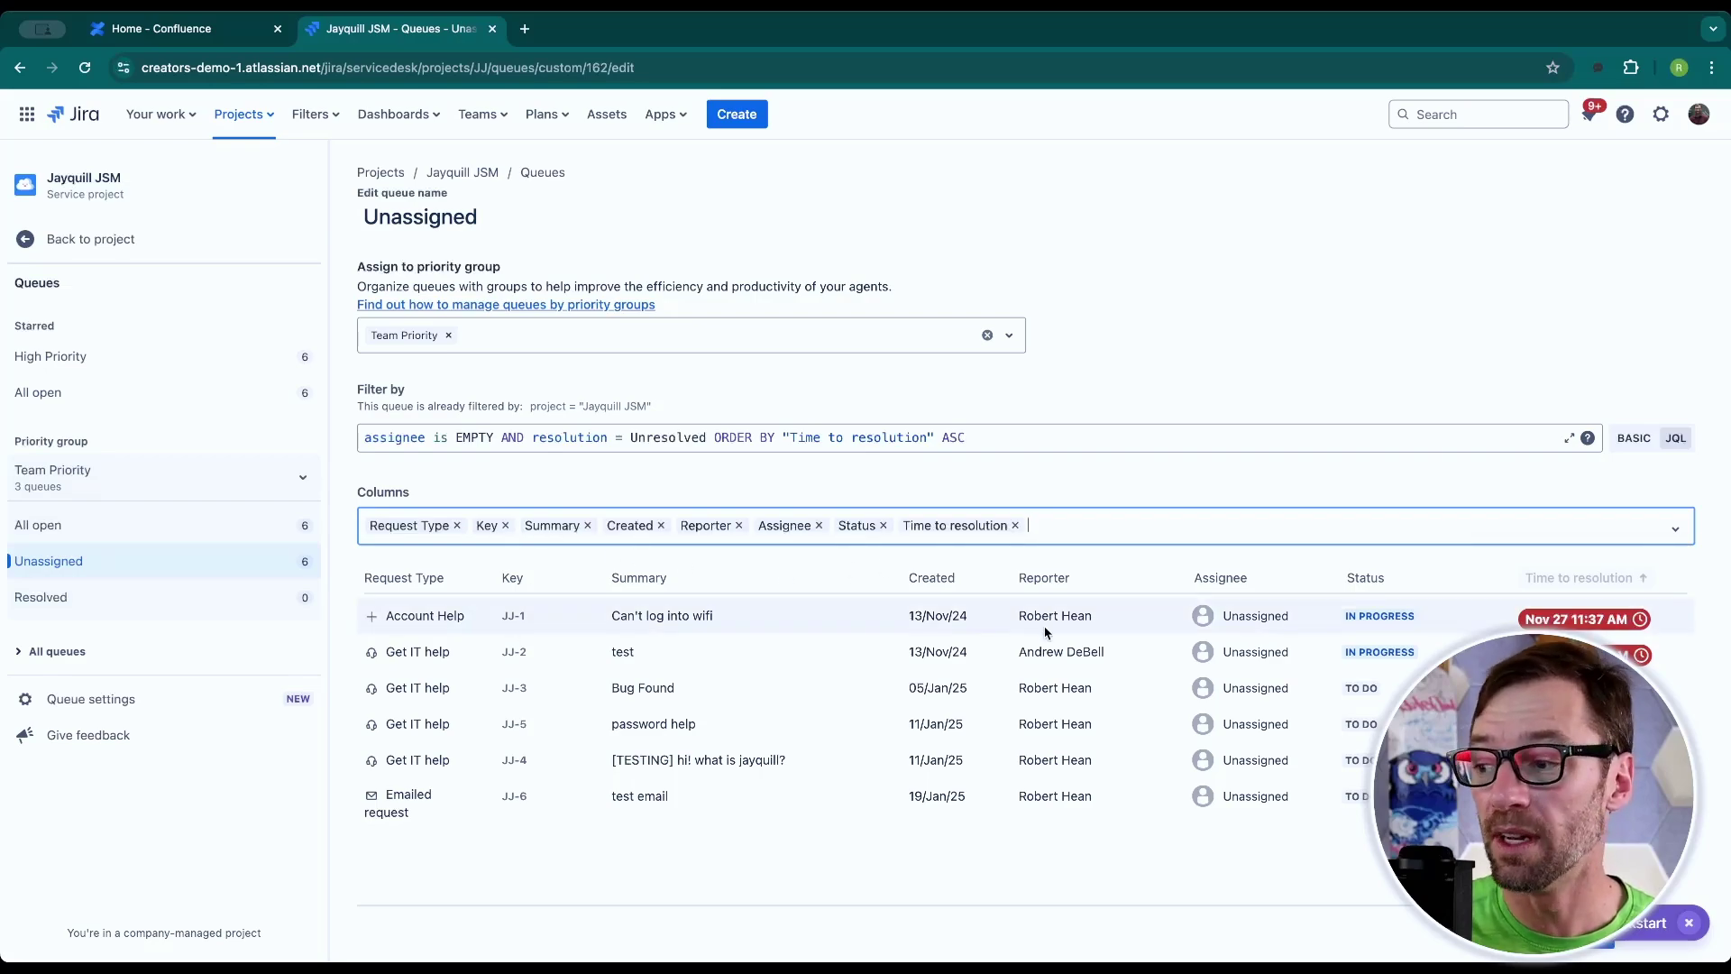
click(1262, 774)
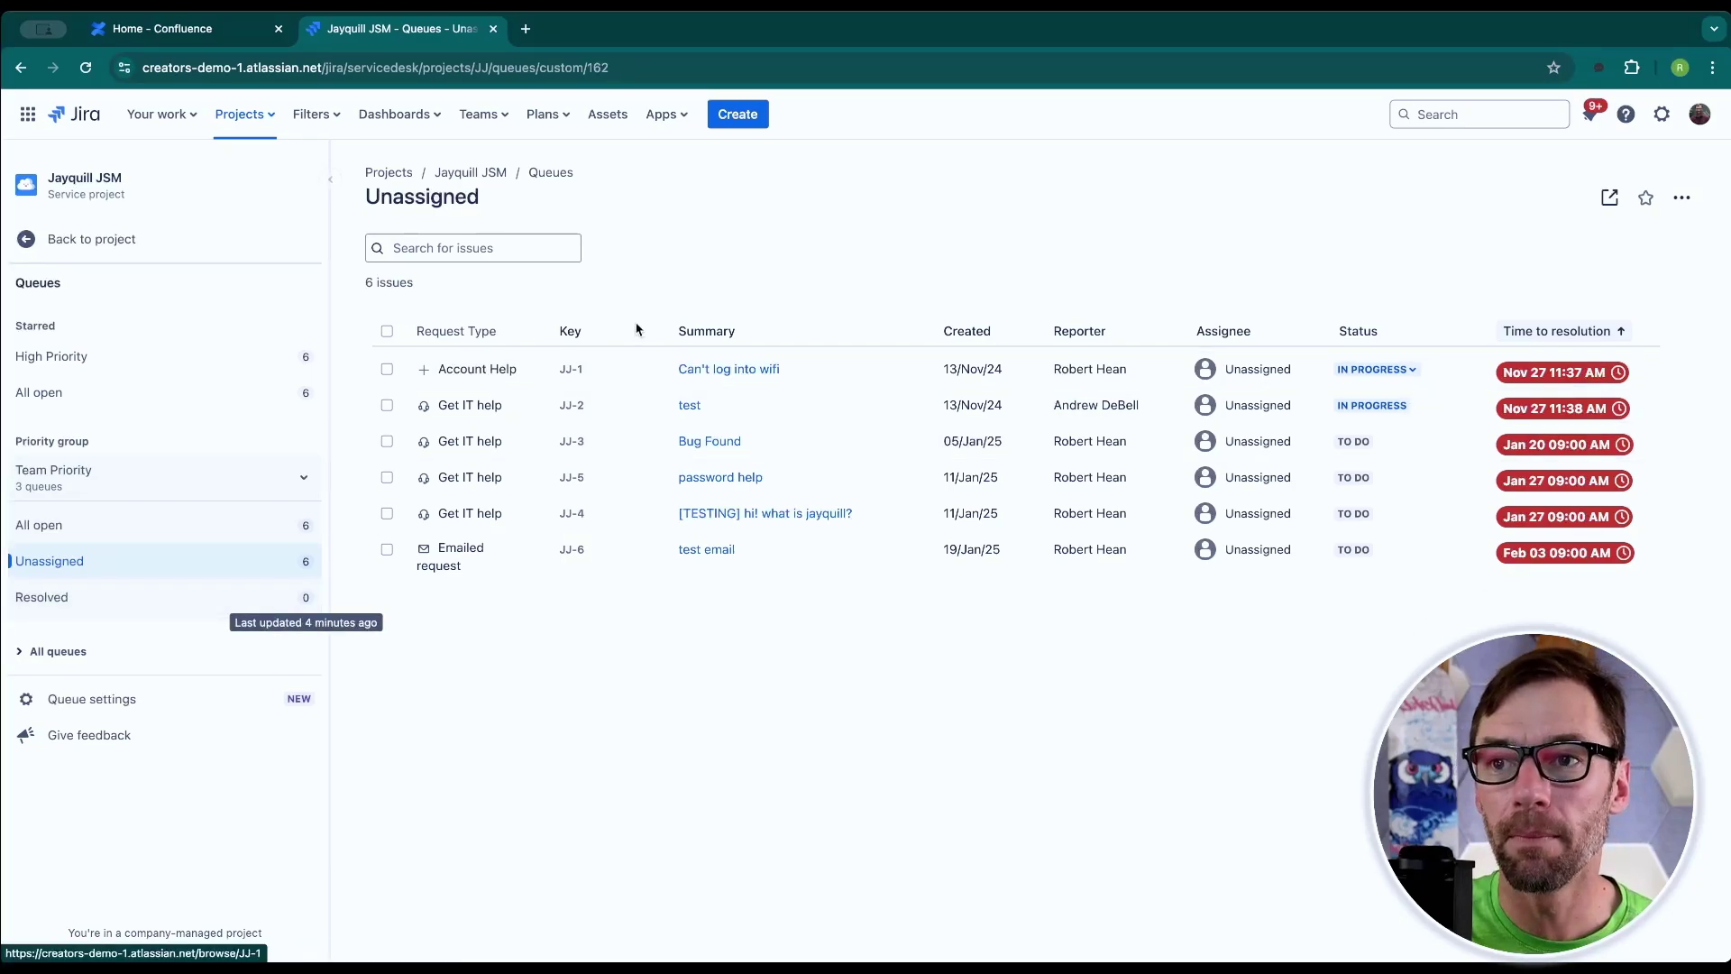
Sort the Unassigned queue by Summary A to Z and go back to Queue settings.
click(749, 333)
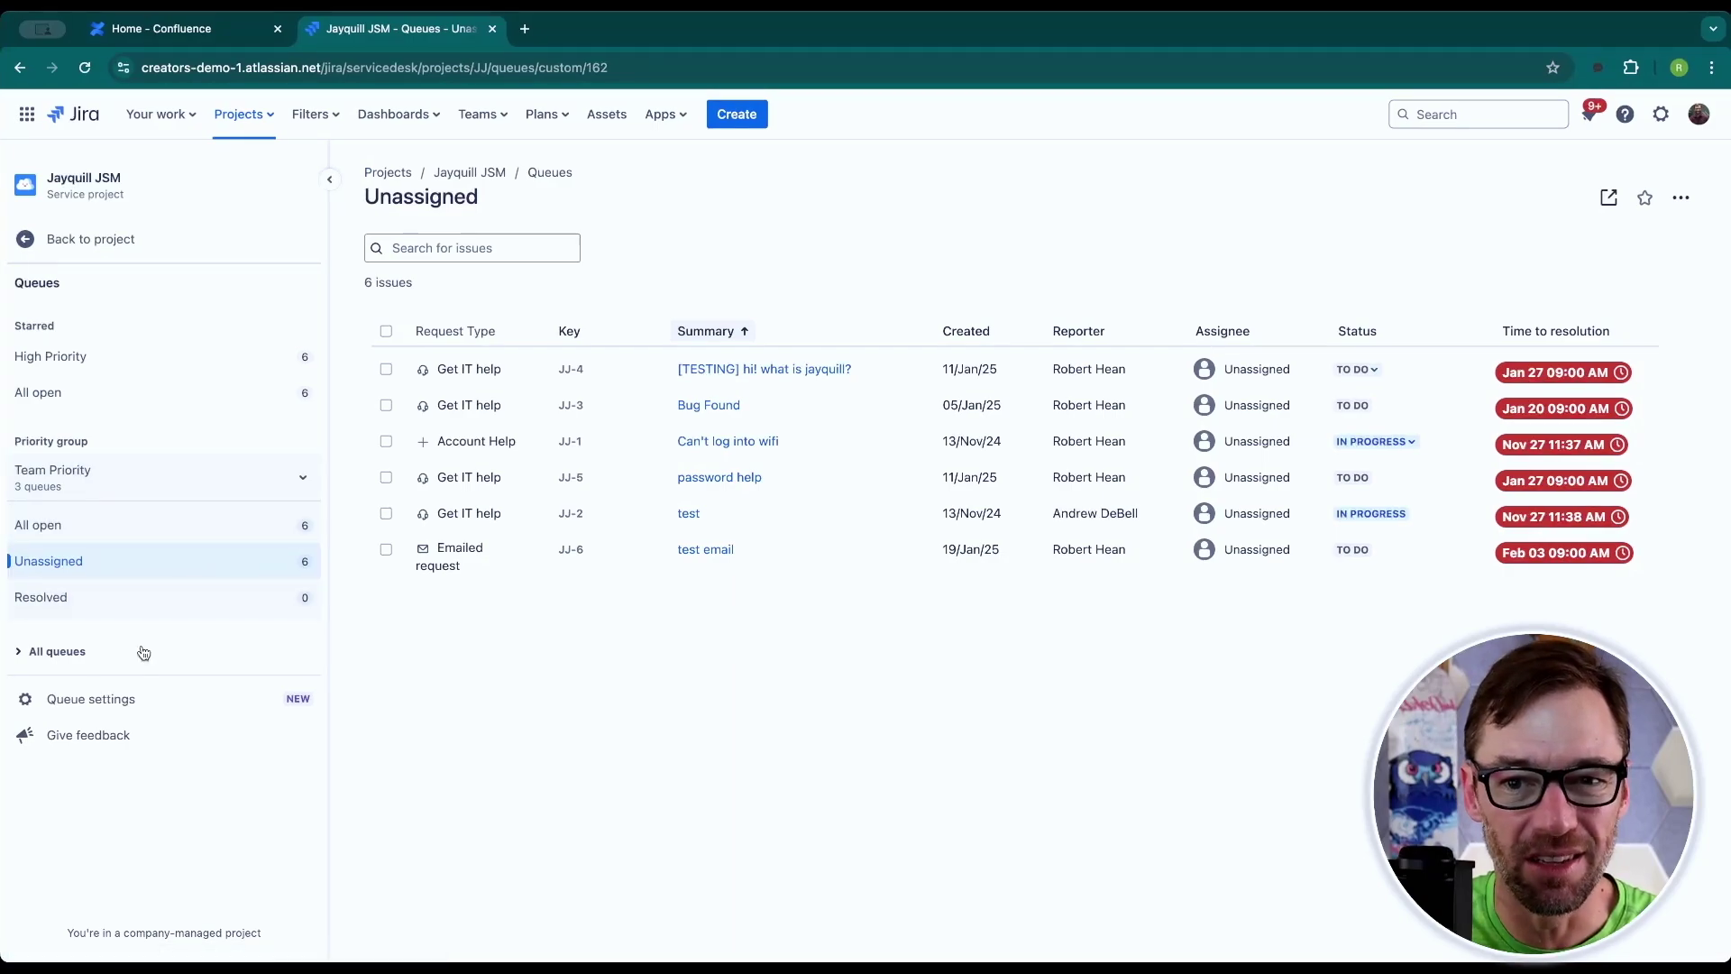
click(115, 702)
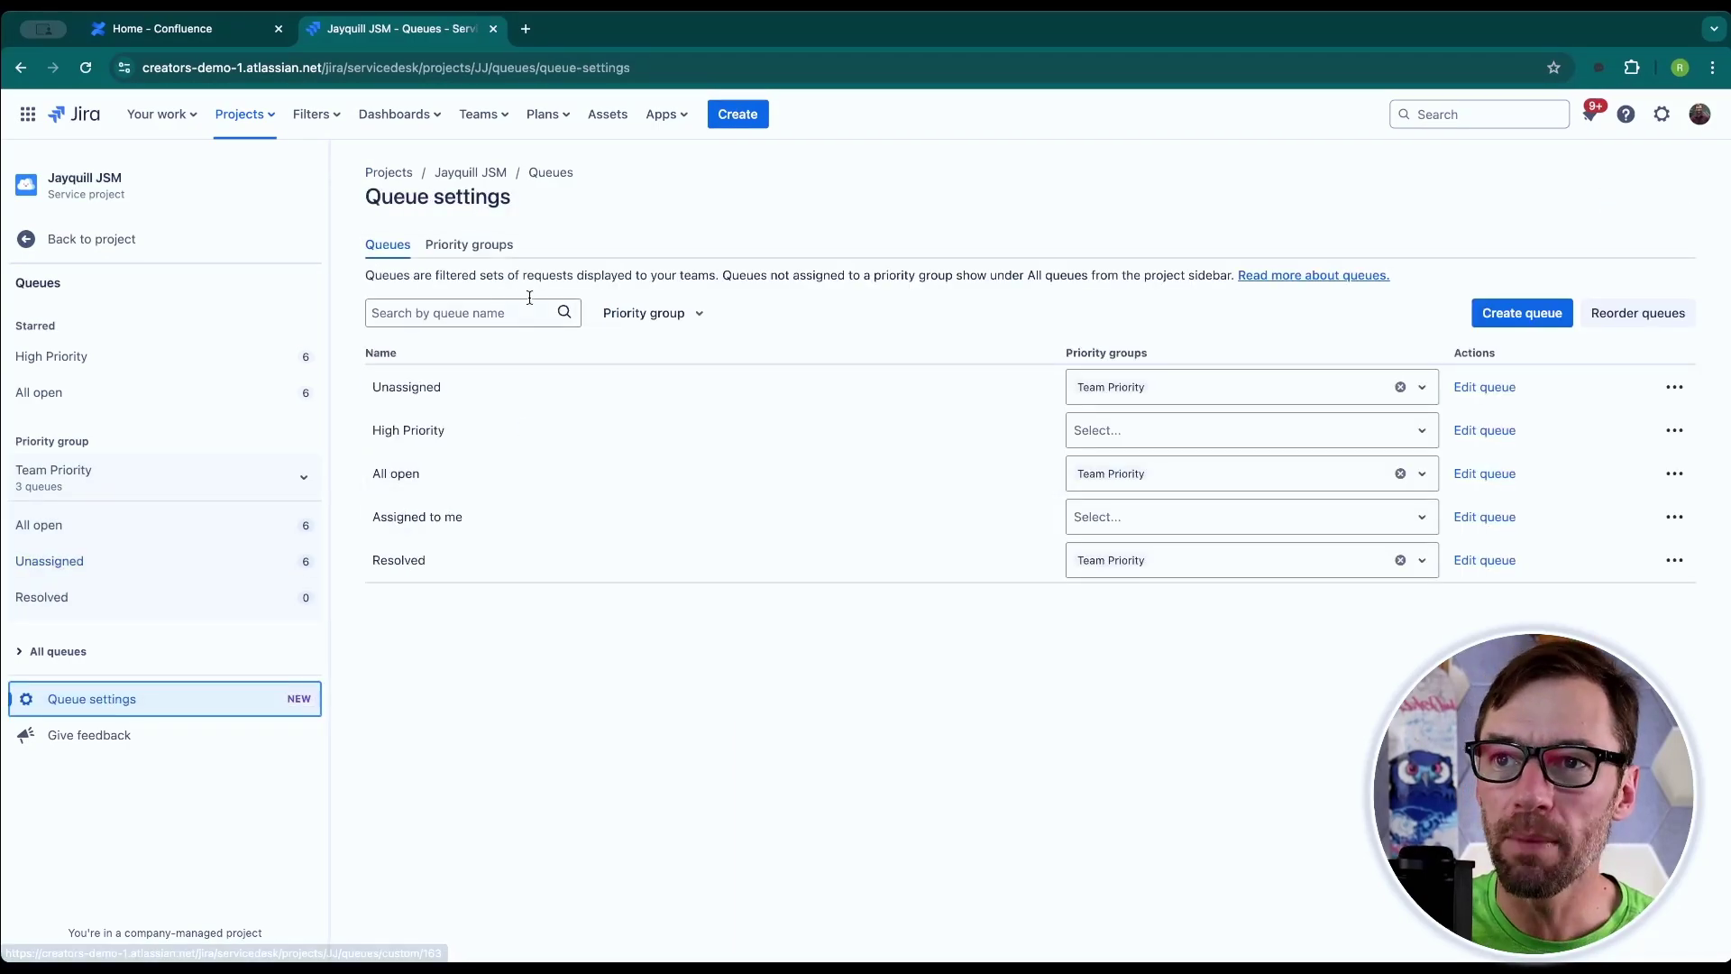
Create a new priority group named 'Exec Support' on the Priority groups tab.
click(498, 251)
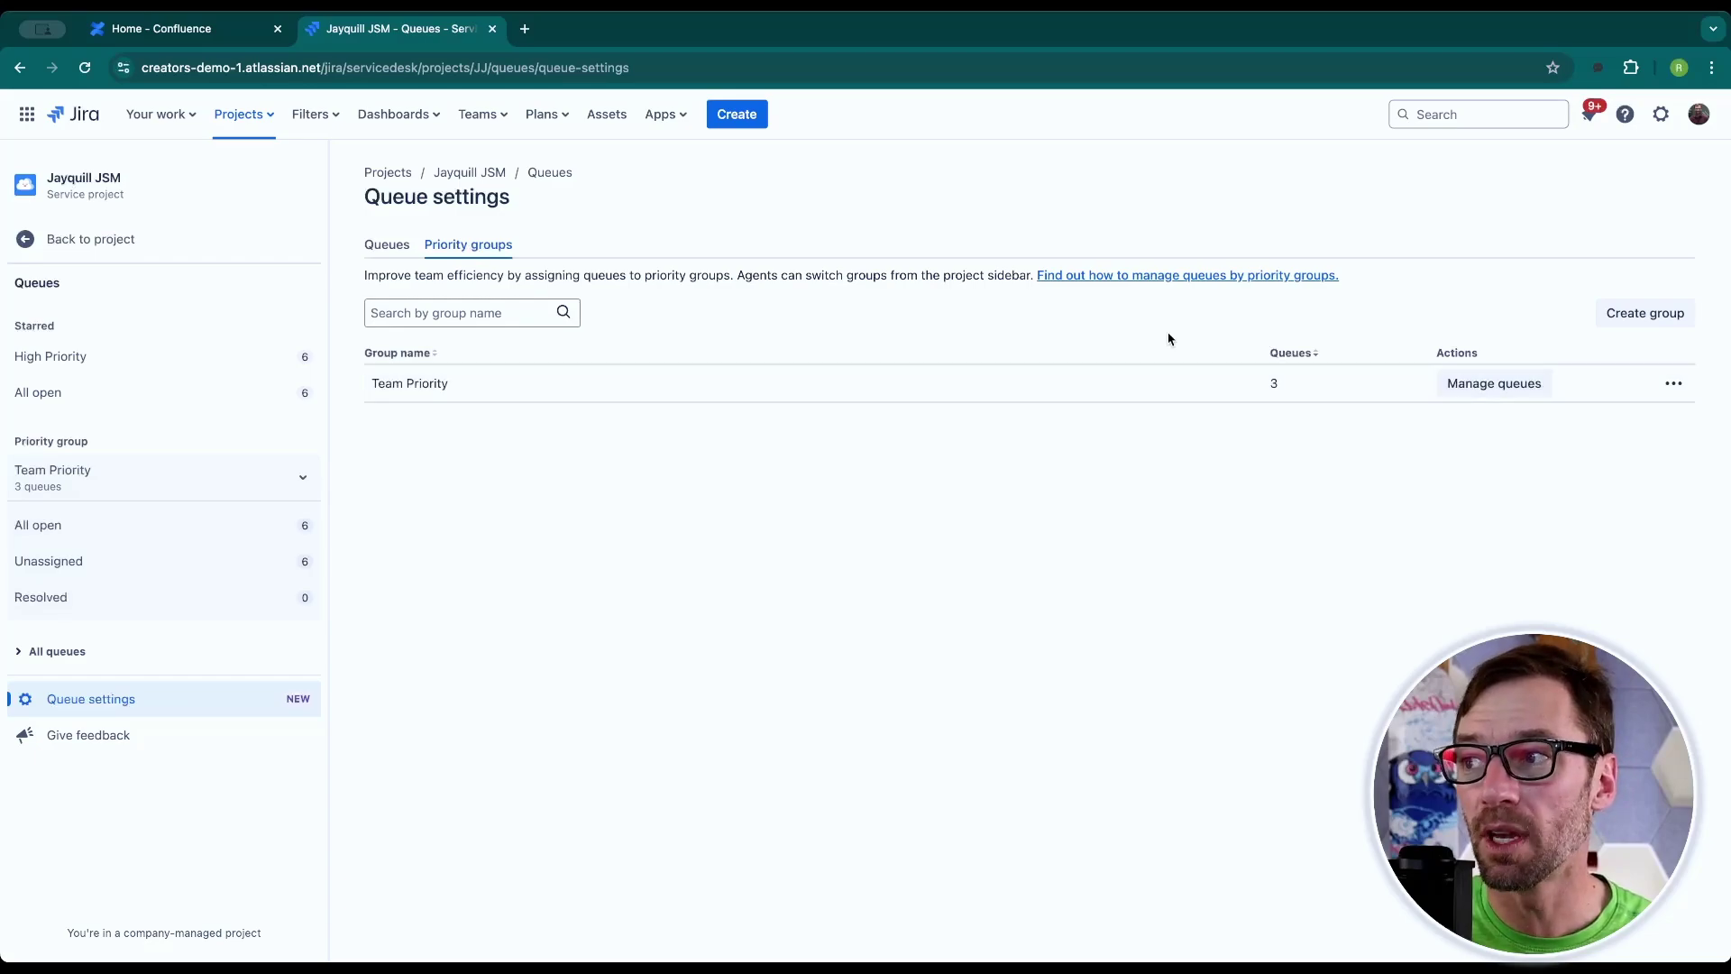
click(1614, 316)
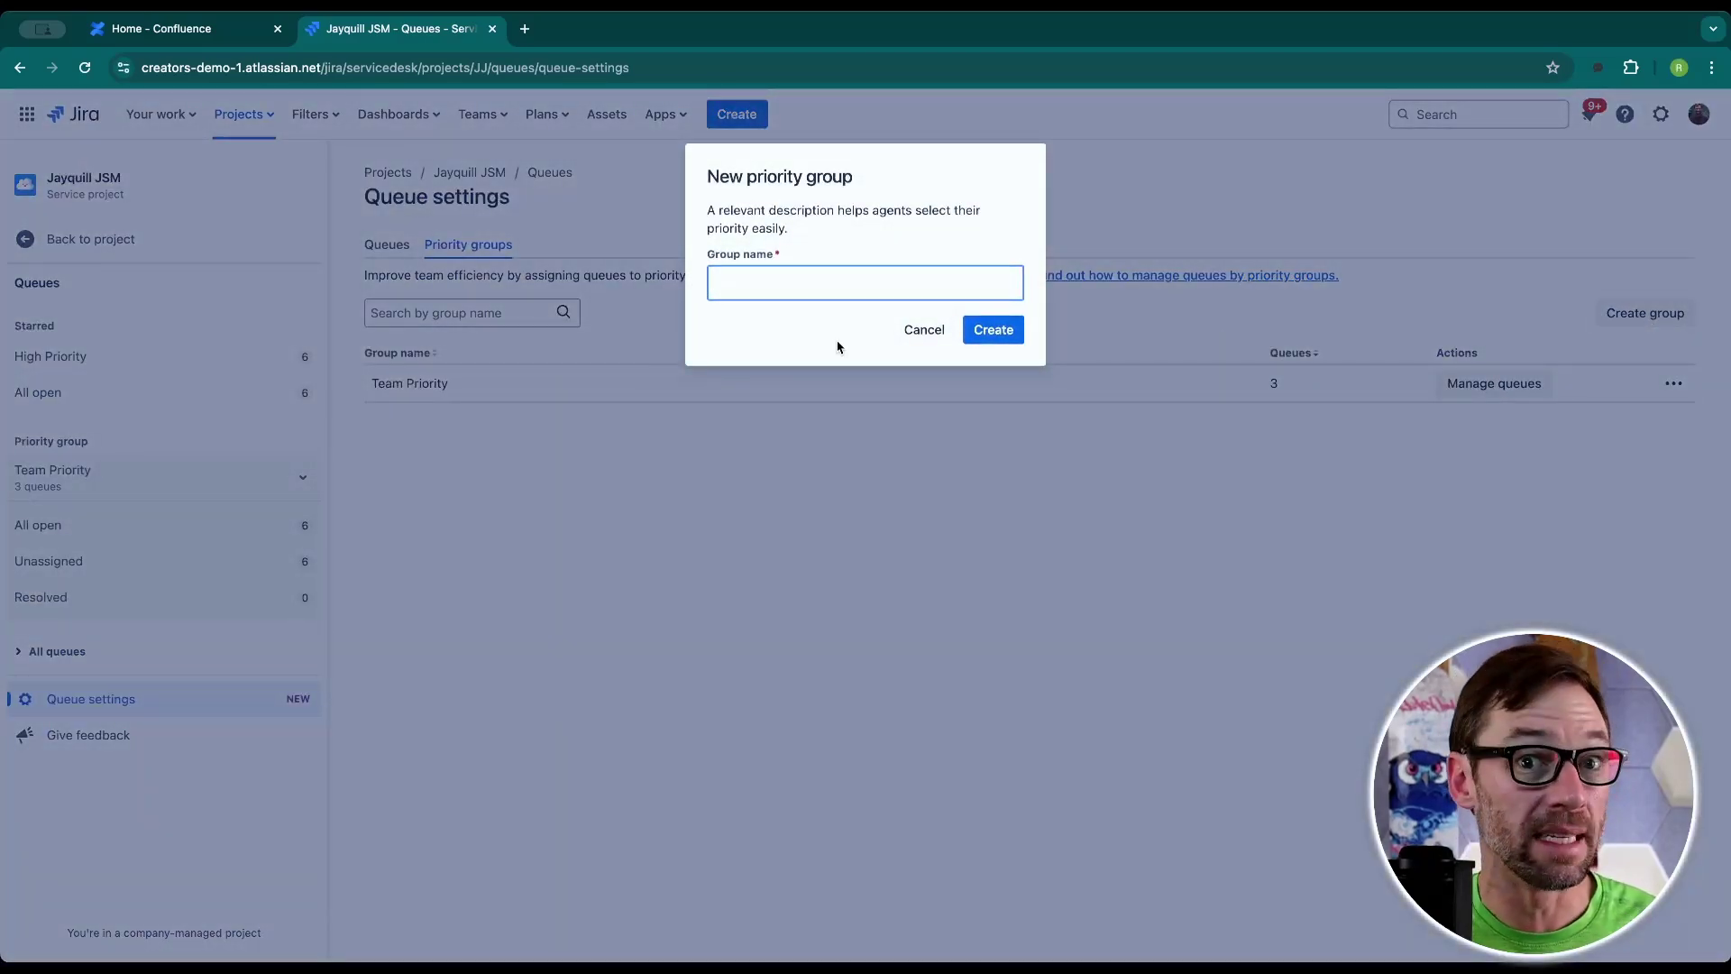
text(Exec Support)
key(Return)
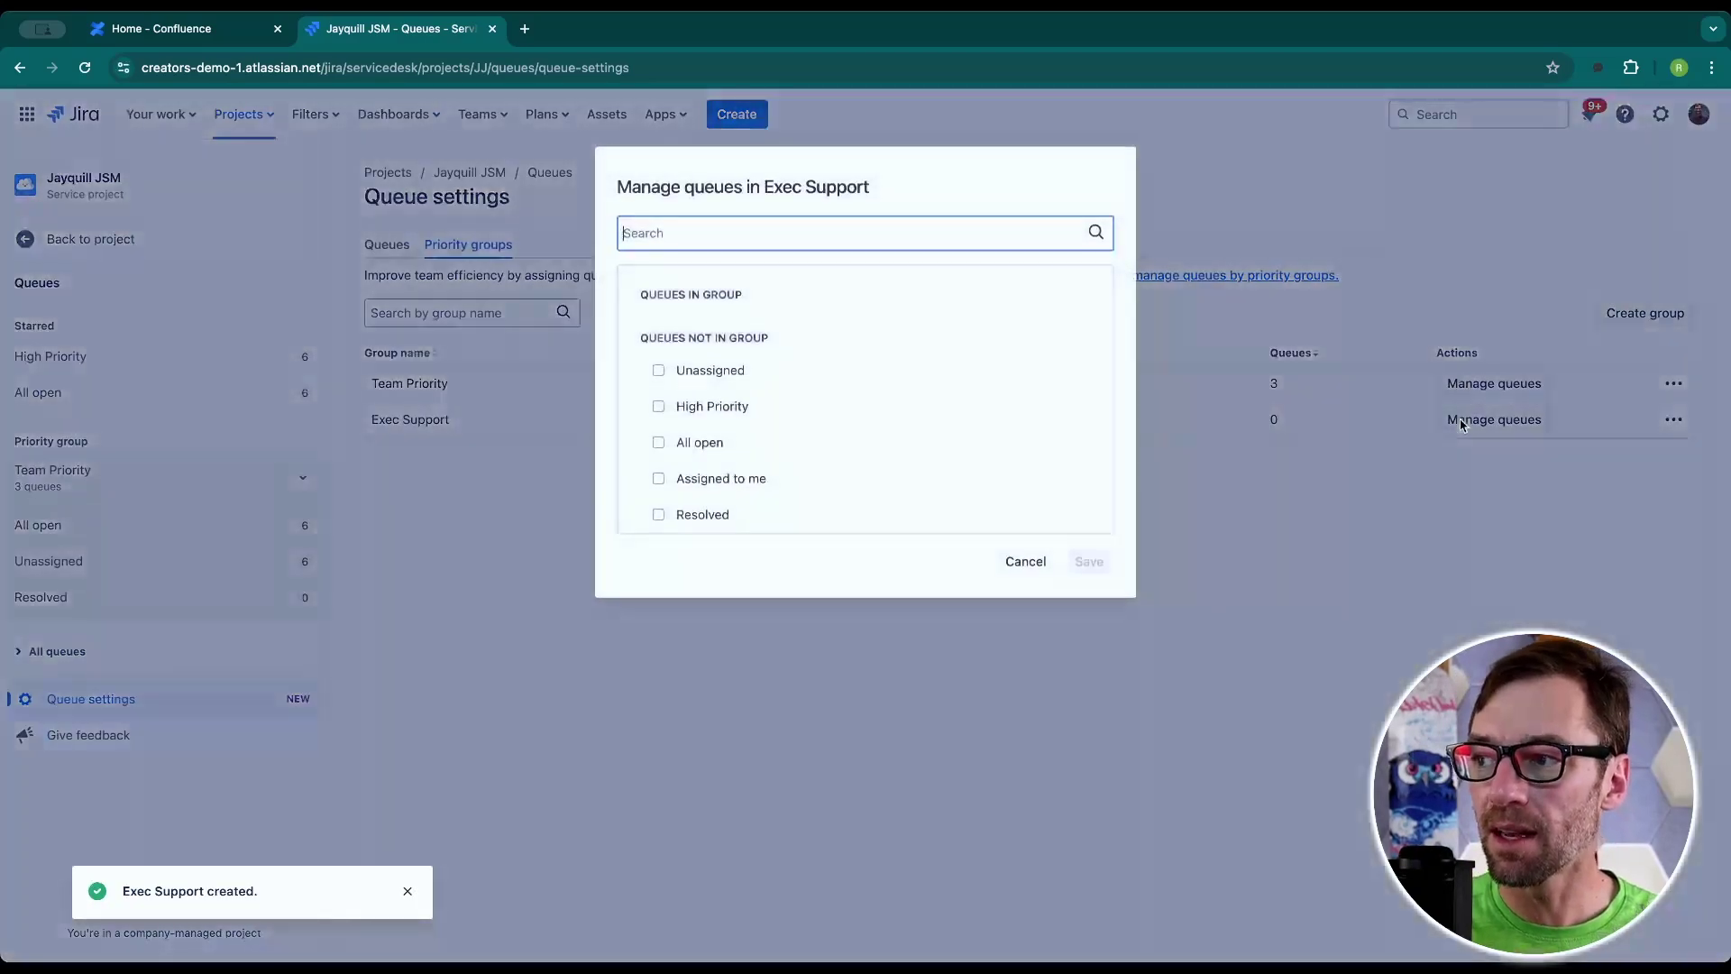
Add Assigned to me and Unassigned to Exec Support, save, and check the group switcher.
click(658, 475)
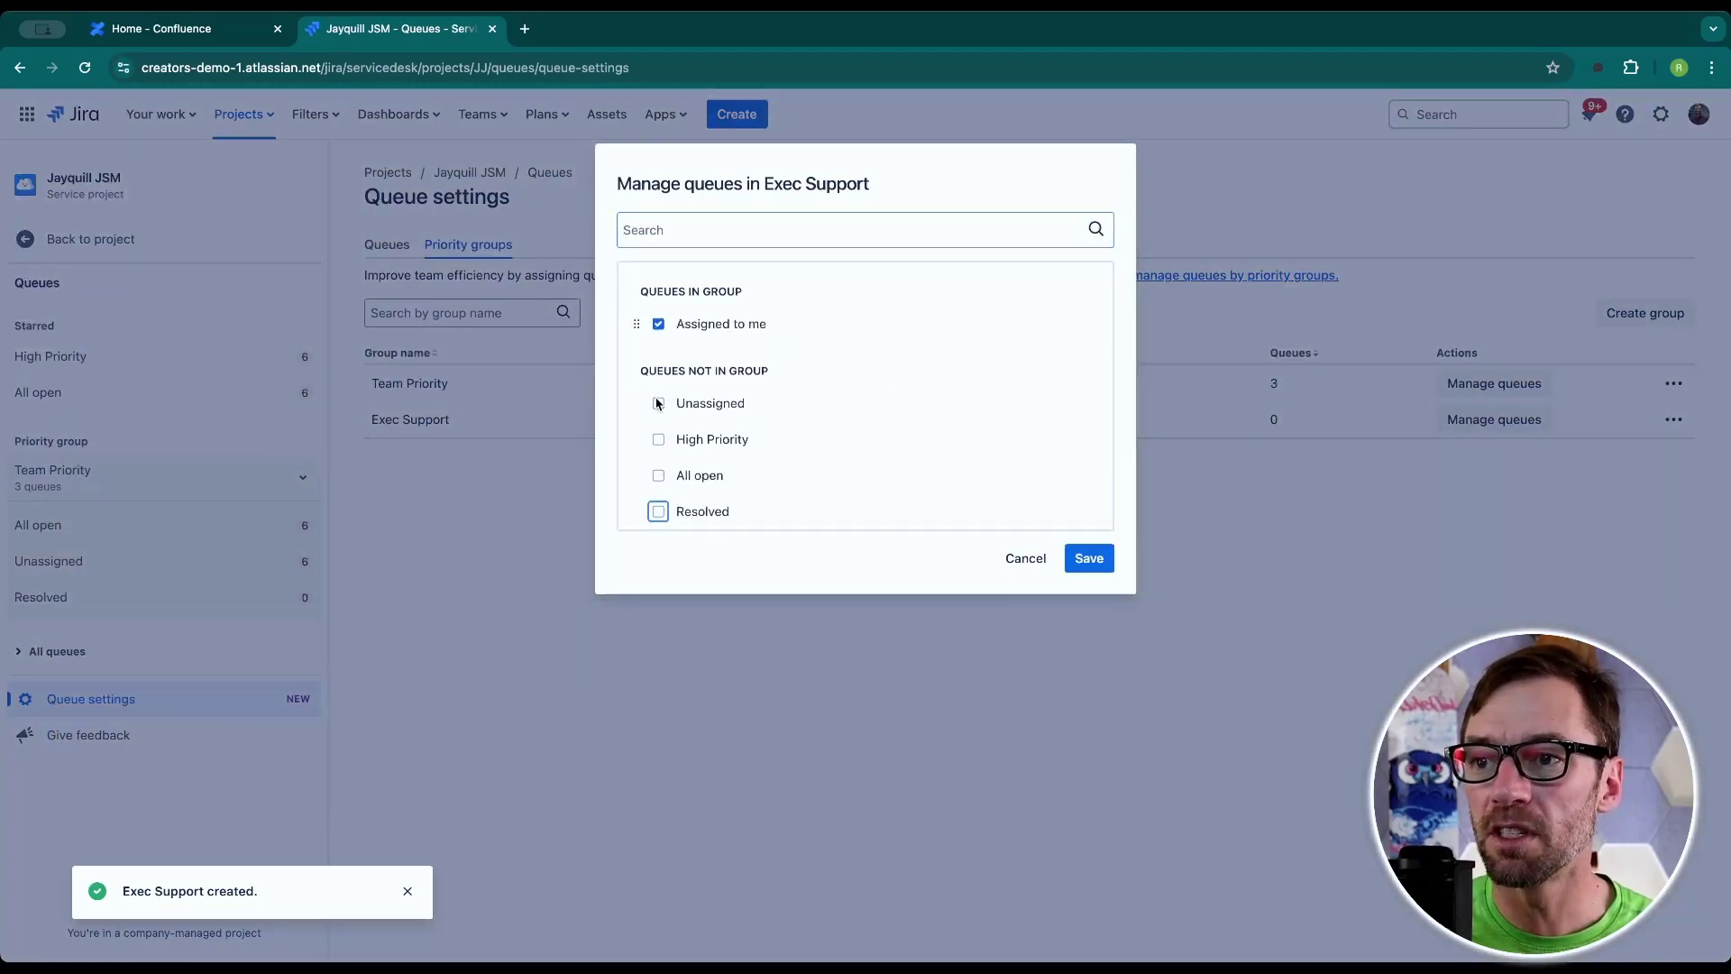
click(659, 398)
click(1090, 559)
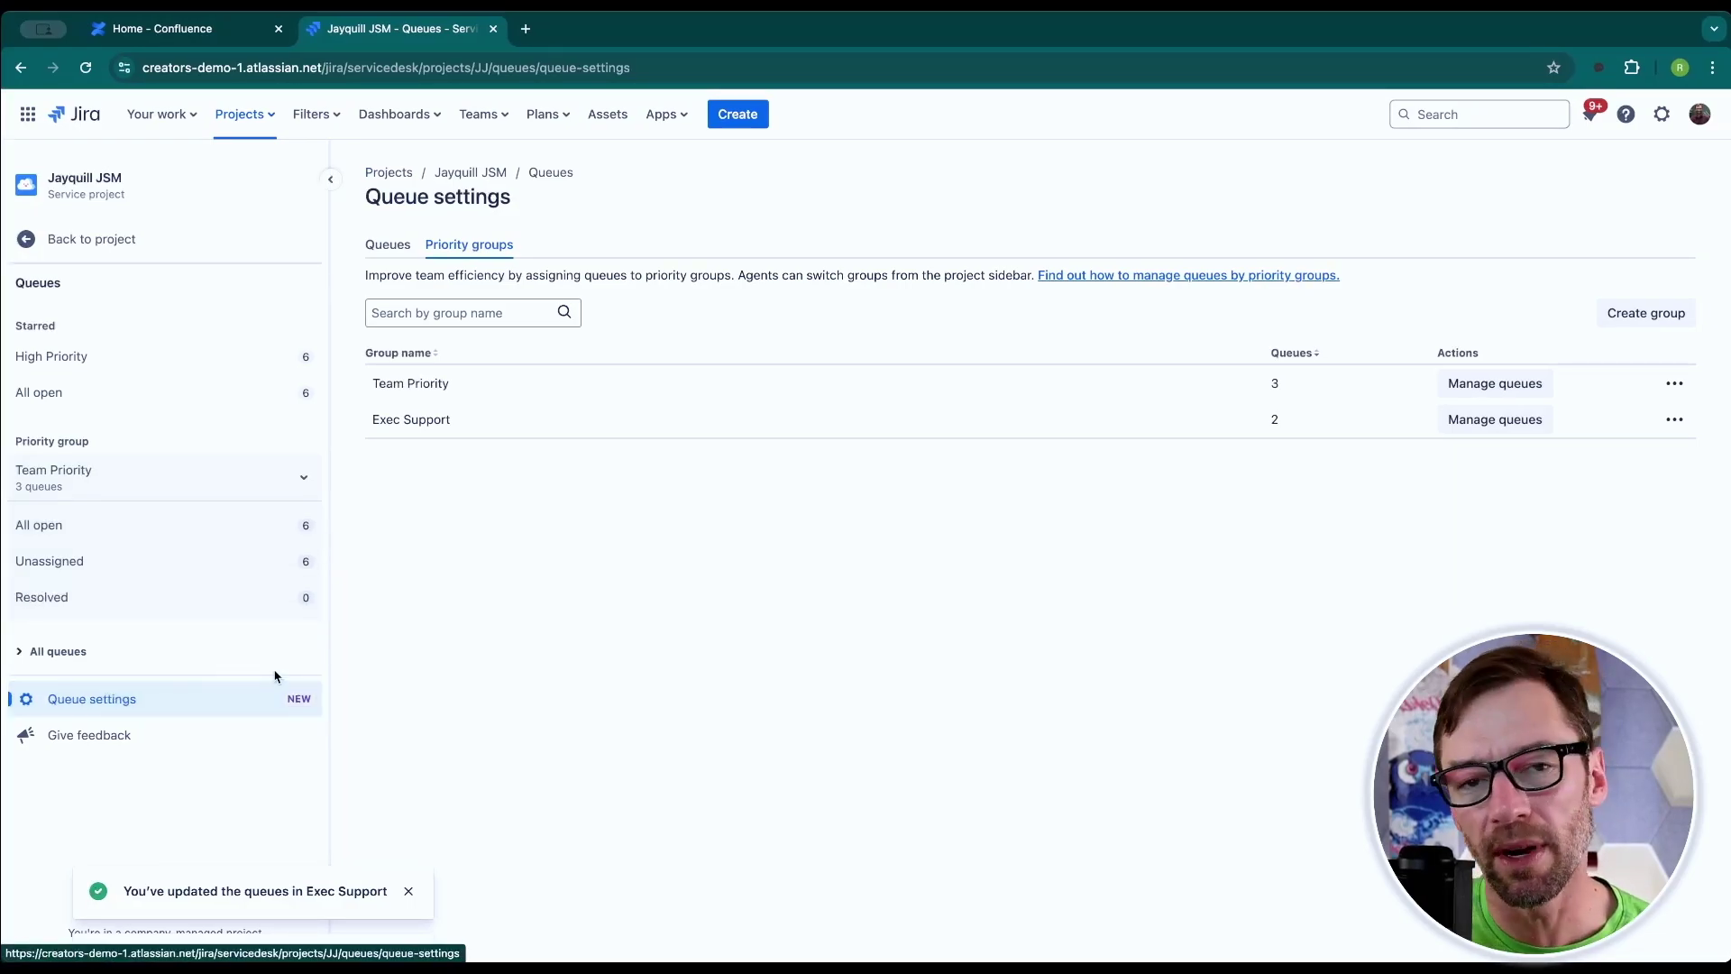
click(304, 477)
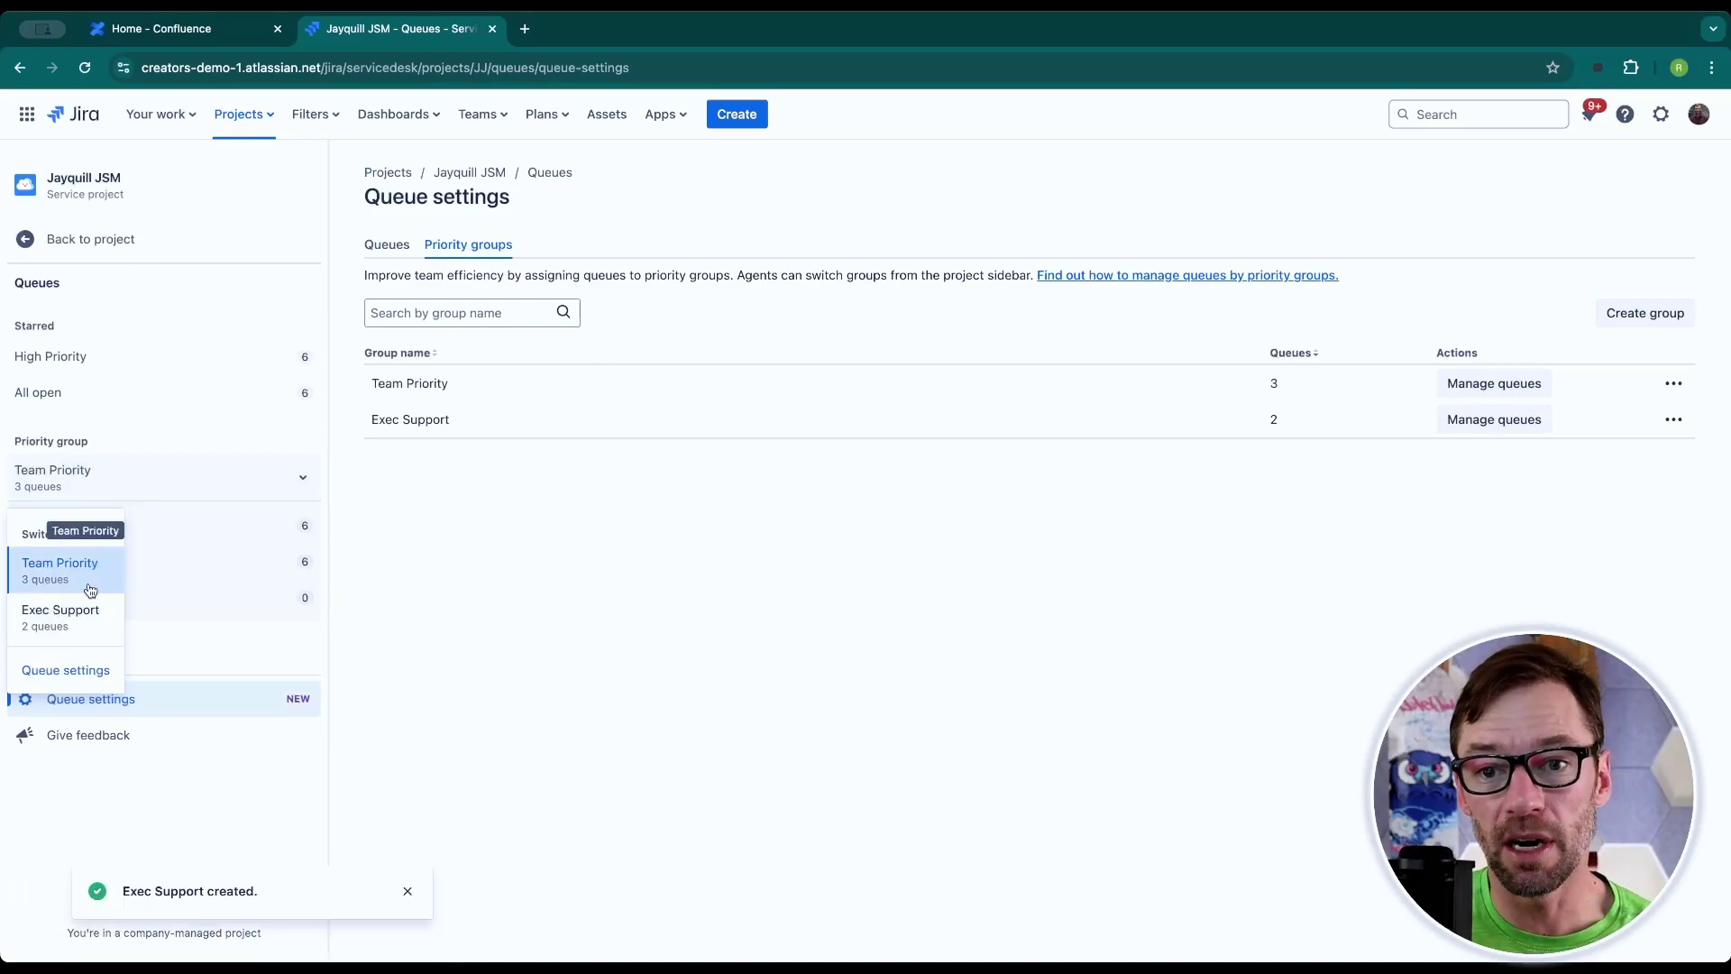
click(478, 611)
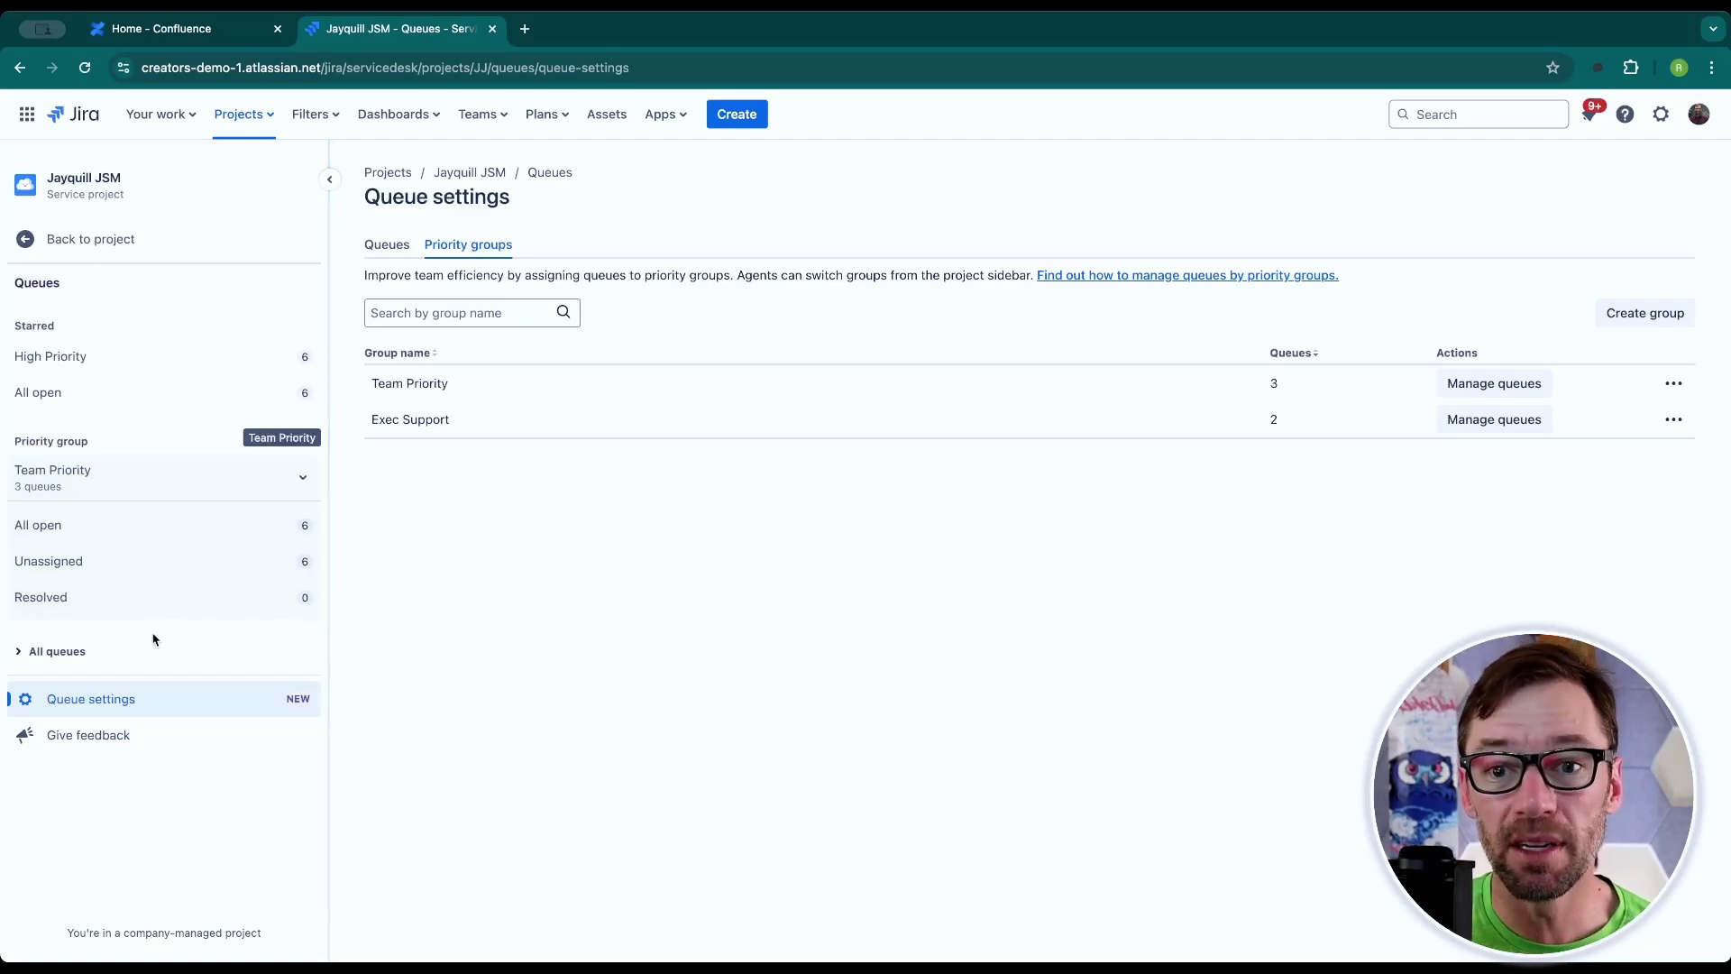
Return to the Queues tab of Queue settings to review group membership.
click(92, 708)
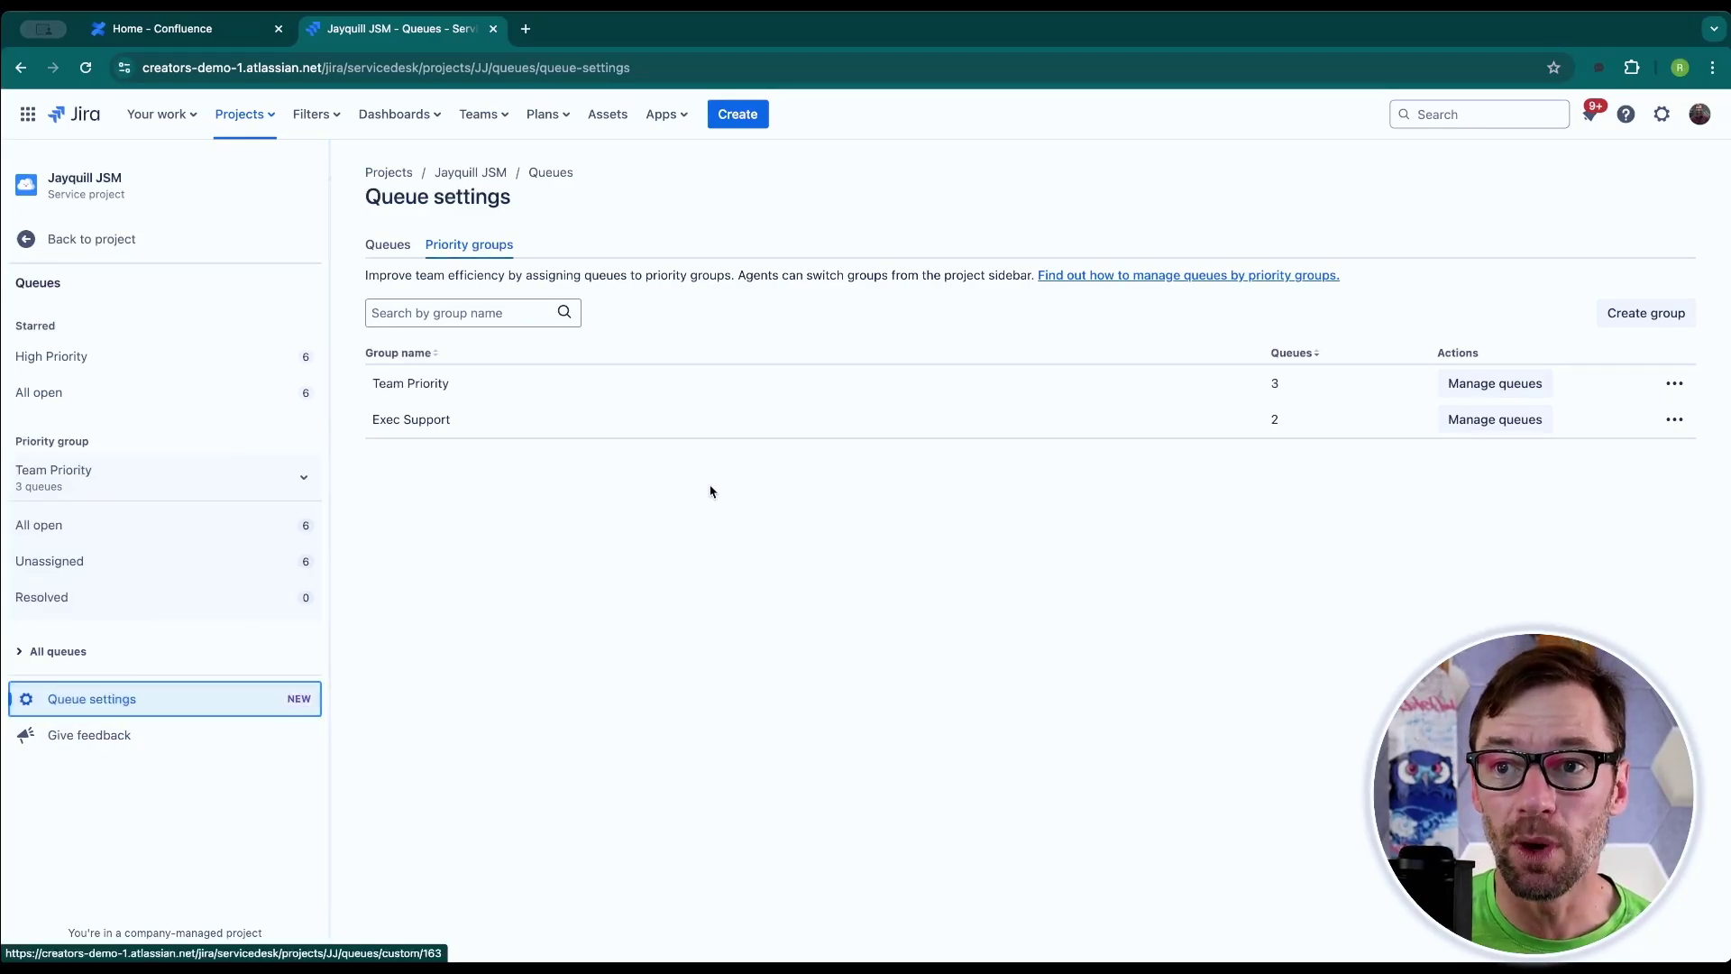